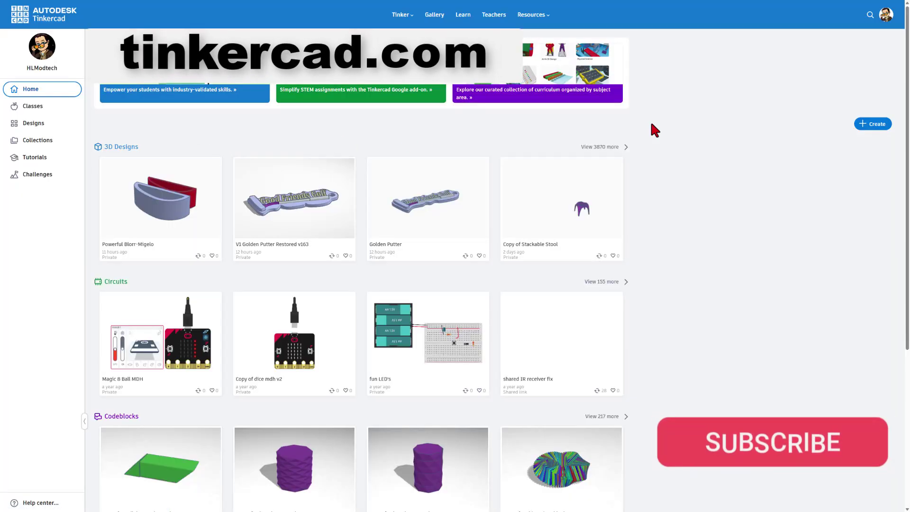
Go to the Tinkercad Blog via the header's Resources menu
left_click(885, 14)
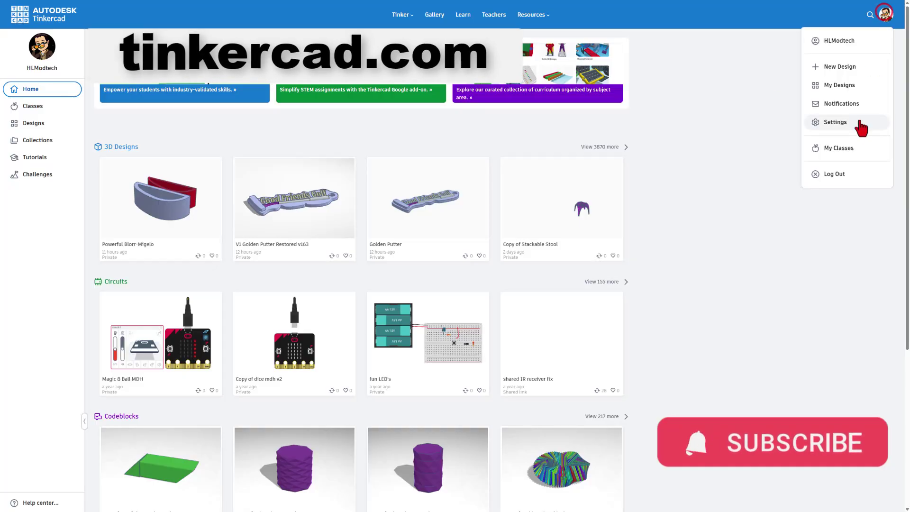
left_click(740, 118)
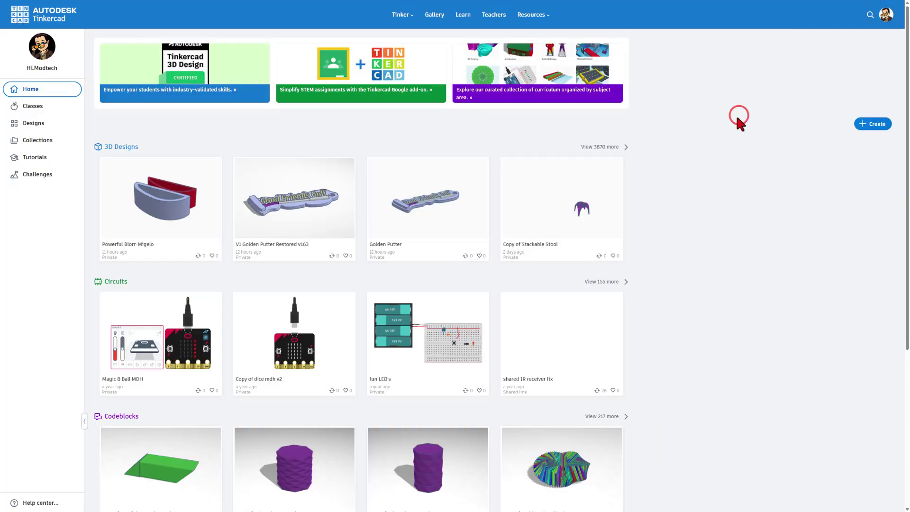
left_click(533, 16)
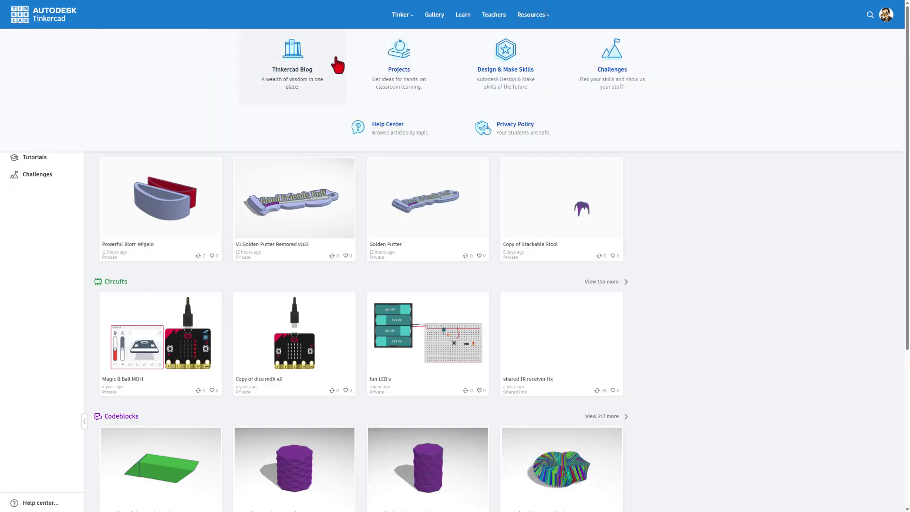
left_click(296, 69)
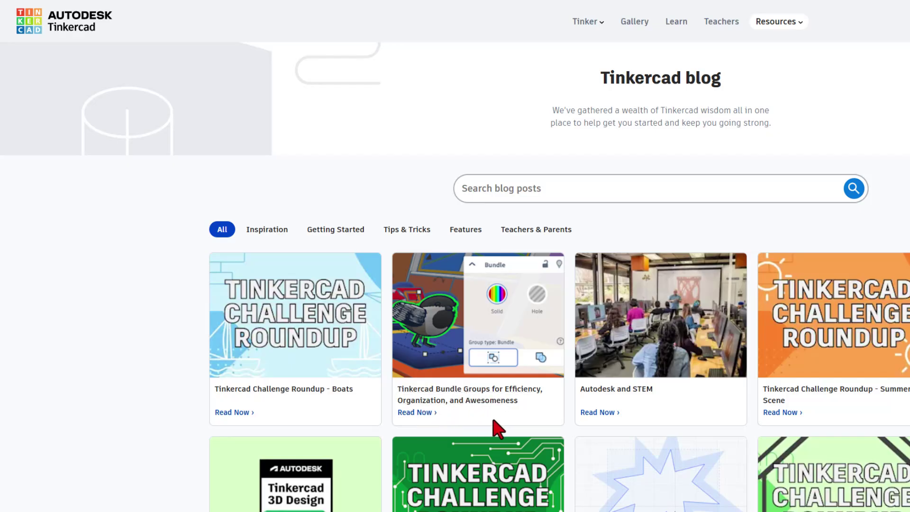
Open the 'Bundle Groups for Efficiency, Organization, and Awesomeness' blog article
left_click(488, 346)
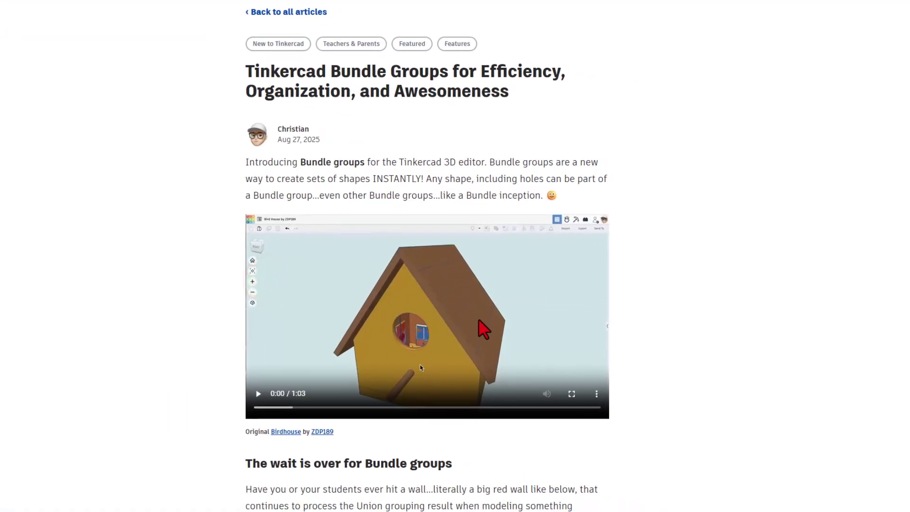
scroll(419, 302, "down", 3)
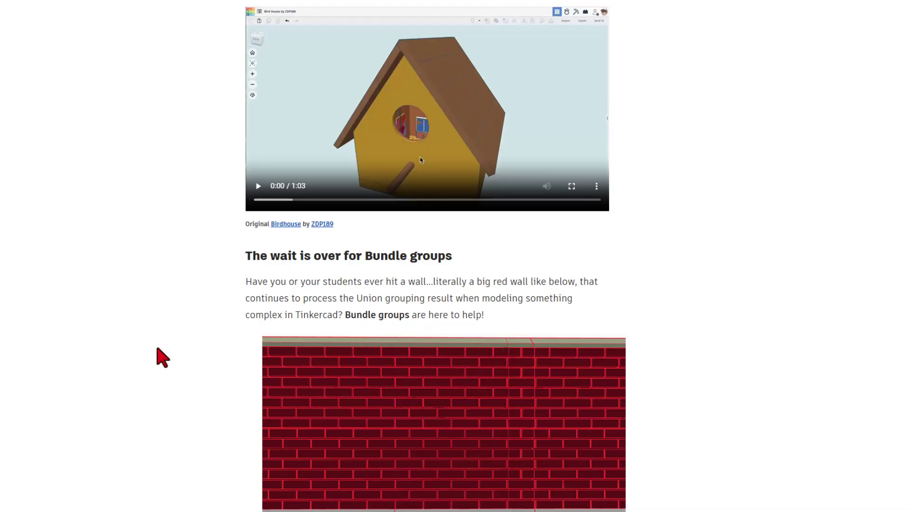
scroll(339, 367, "down", 8)
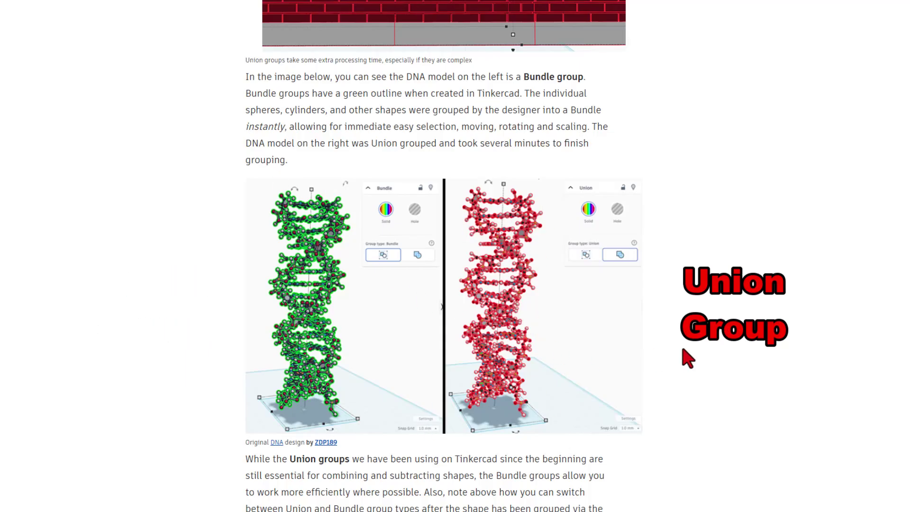
scroll(654, 313, "down", 1)
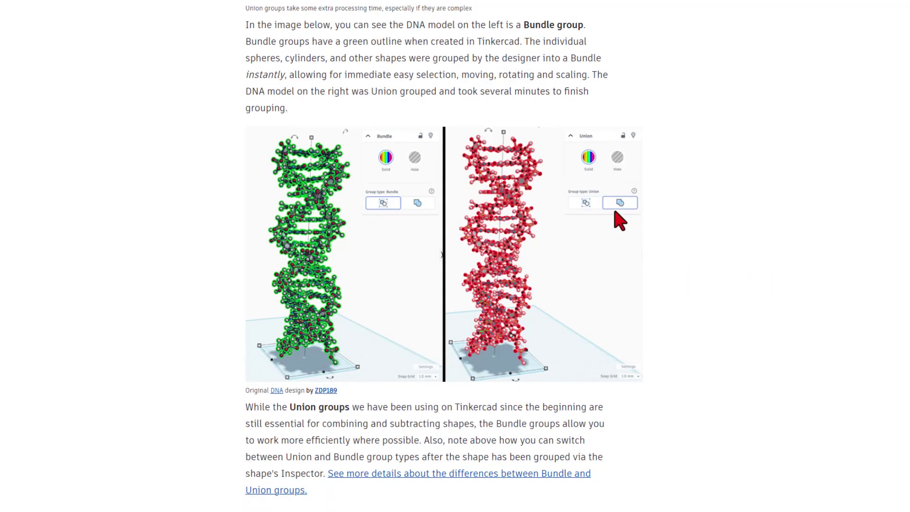
scroll(683, 253, "down", 1)
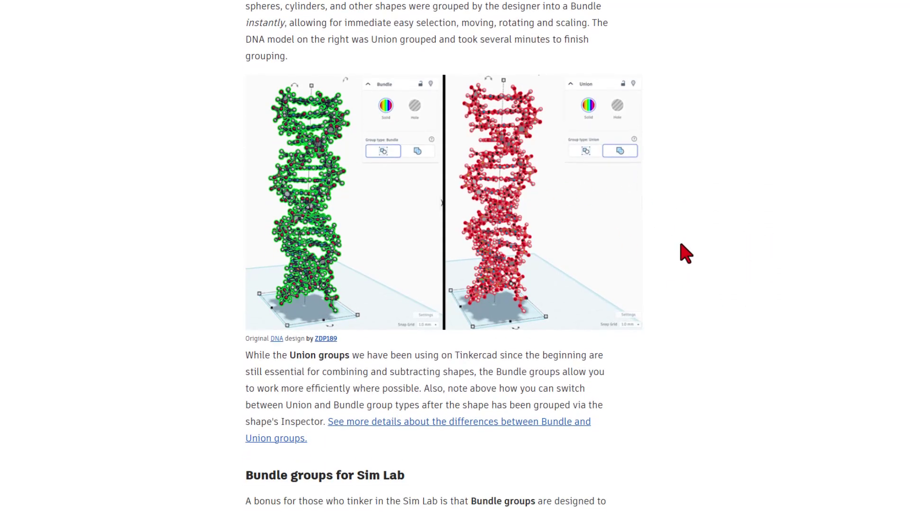
scroll(685, 249, "down", 3)
scroll(684, 246, "down", 3)
scroll(679, 244, "down", 2)
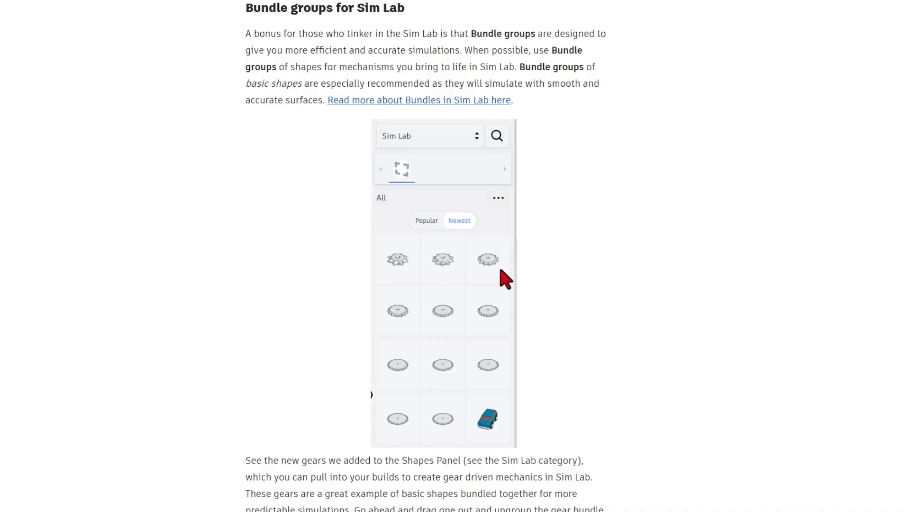
scroll(469, 270, "down", 5)
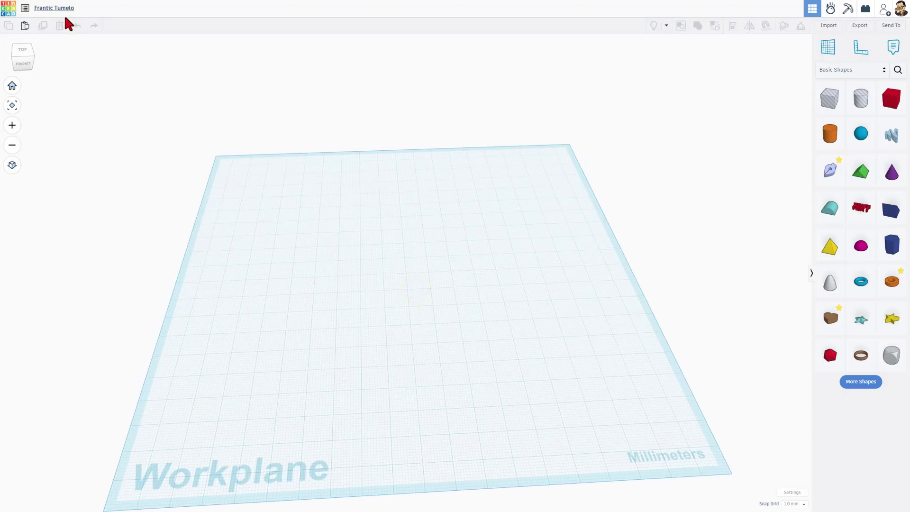
Rename the design from 'Frantic Tumelo' to 'bundles'
left_click(64, 9)
type("bundles")
left_click(349, 359)
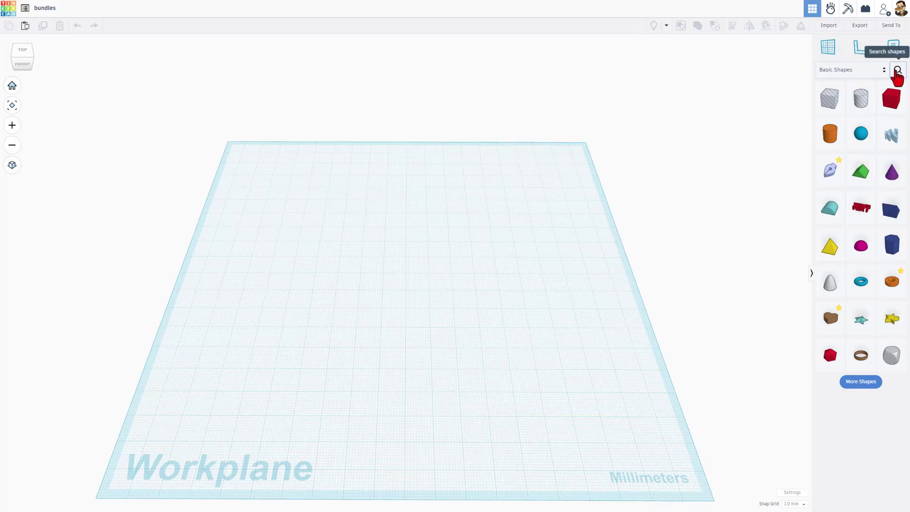
Search the shape library for 'brick' and drop the first BrickWall result on the workplane
left_click(897, 71)
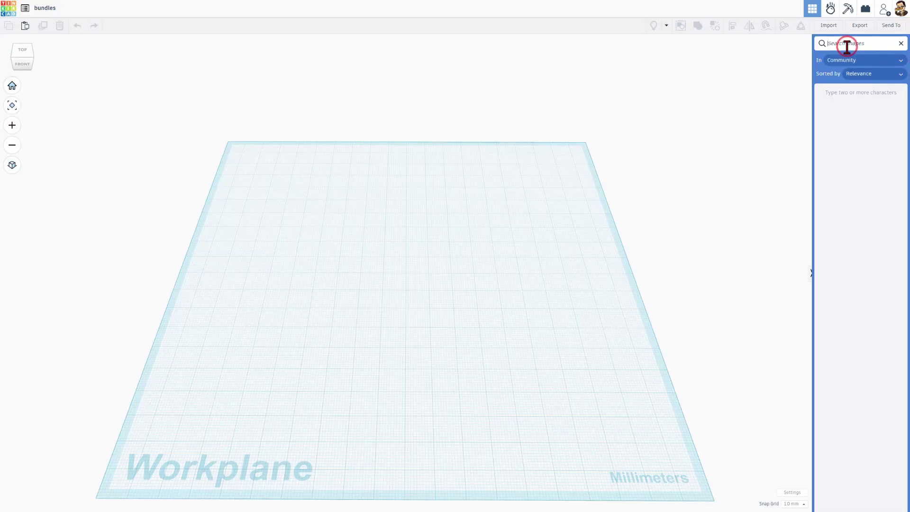
type("brick")
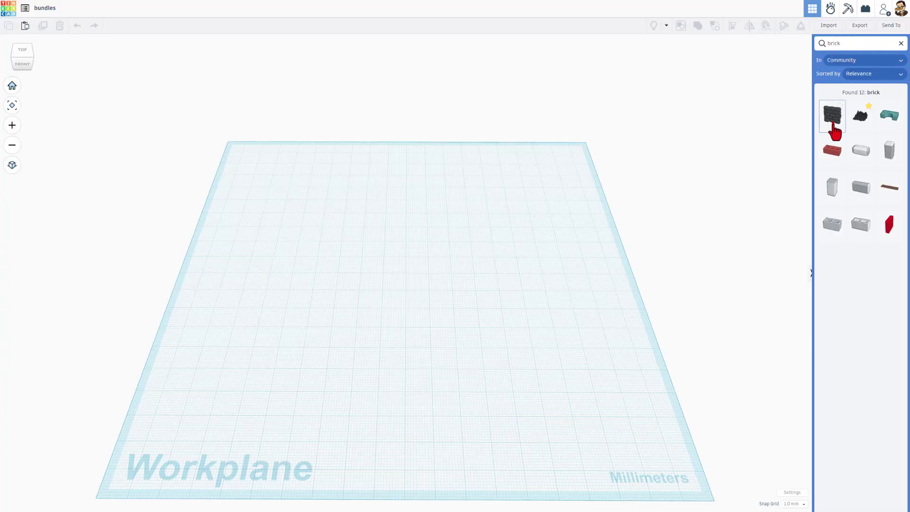
left_click(833, 121)
left_click(325, 264)
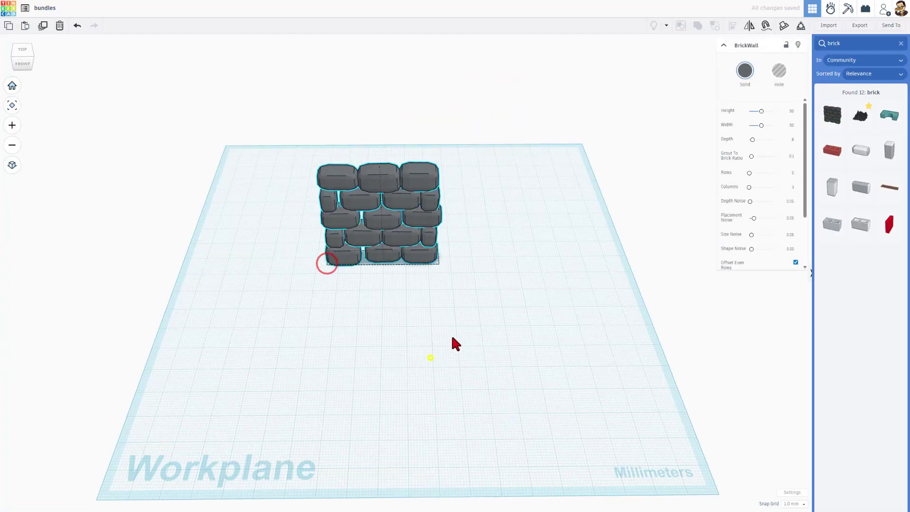
mouse_move(451, 341)
right_mouse_down()
mouse_move(448, 311)
mouse_move(391, 208)
right_mouse_up()
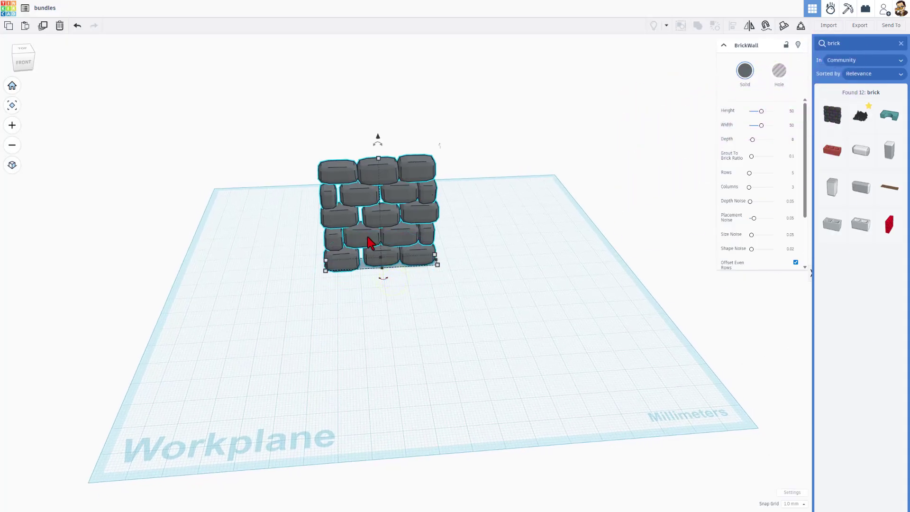
scroll(522, 314, "down", 2)
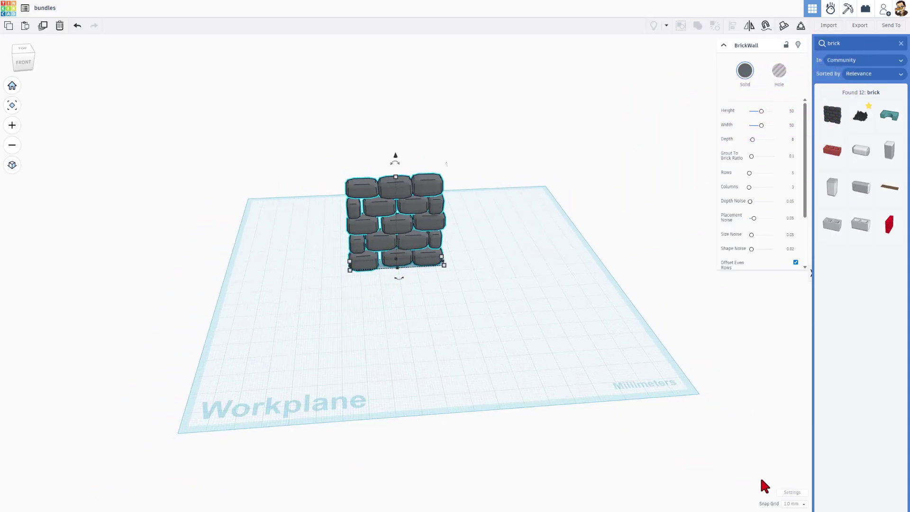
Set the workplane Width and Length to 400 mm in the workspace settings
left_click(784, 496)
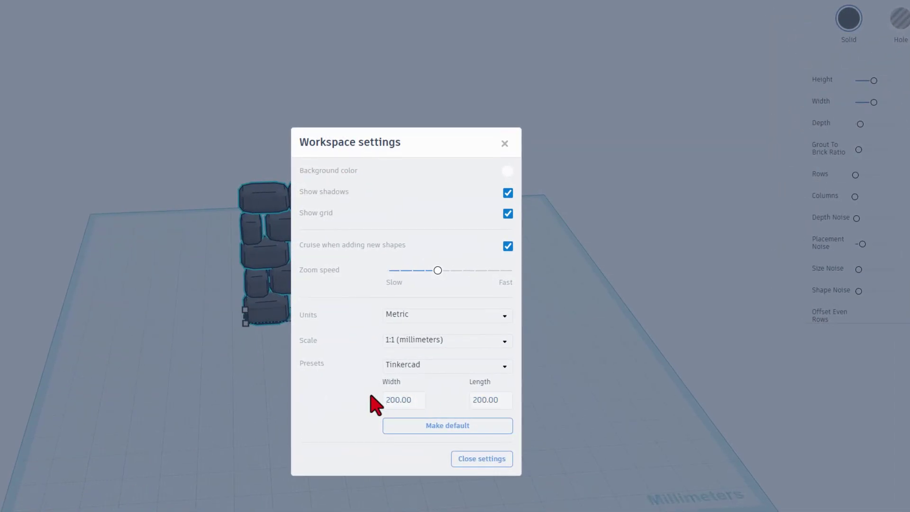
left_click(389, 400)
left_click(473, 406)
type("400")
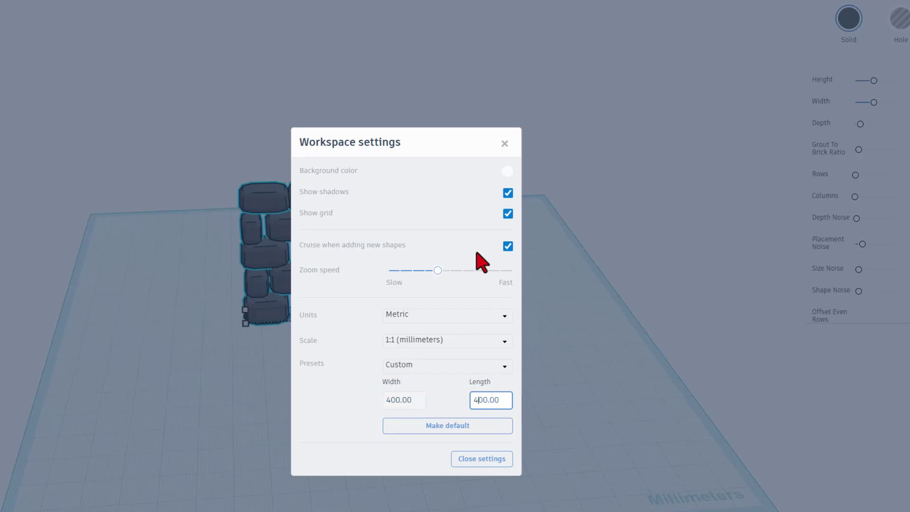
left_click(723, 406)
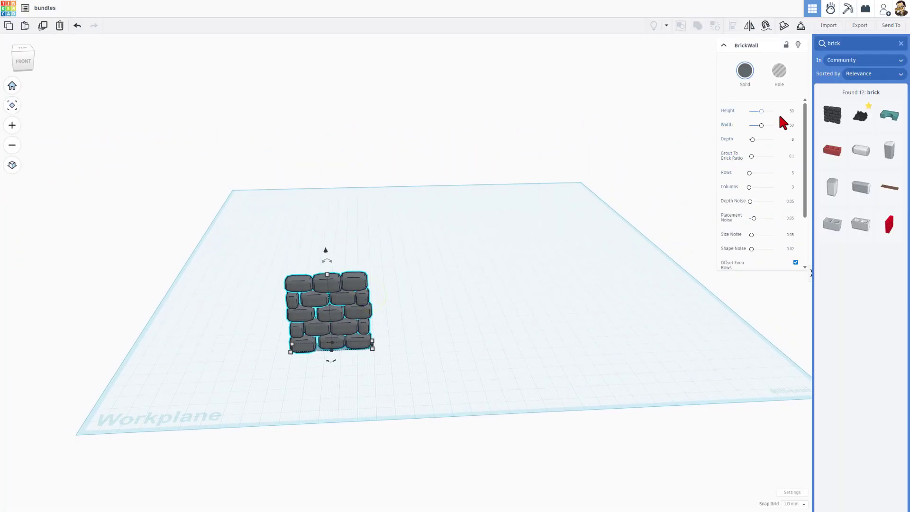
type("2")
Give the BrickWall a height of 70 and 7 brick rows, undoing an accidental flattening
key("Return")
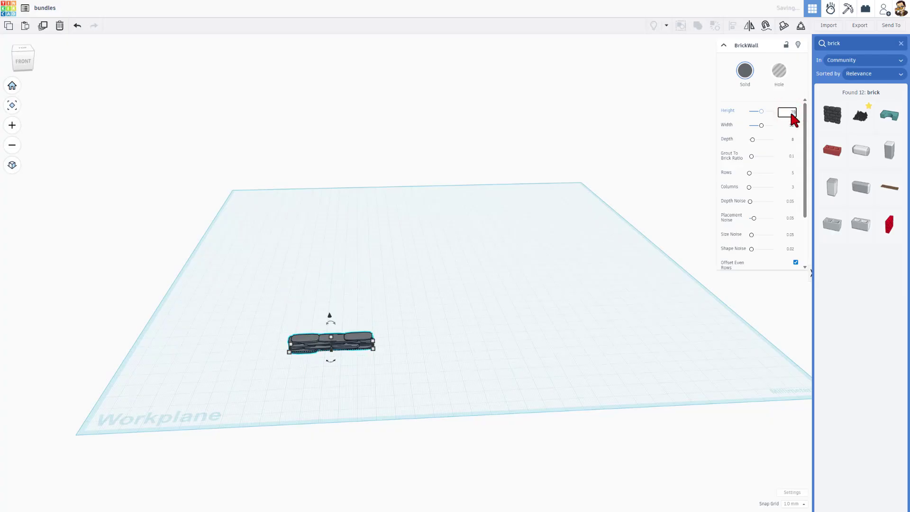
left_click(331, 356)
key("ctrl+z")
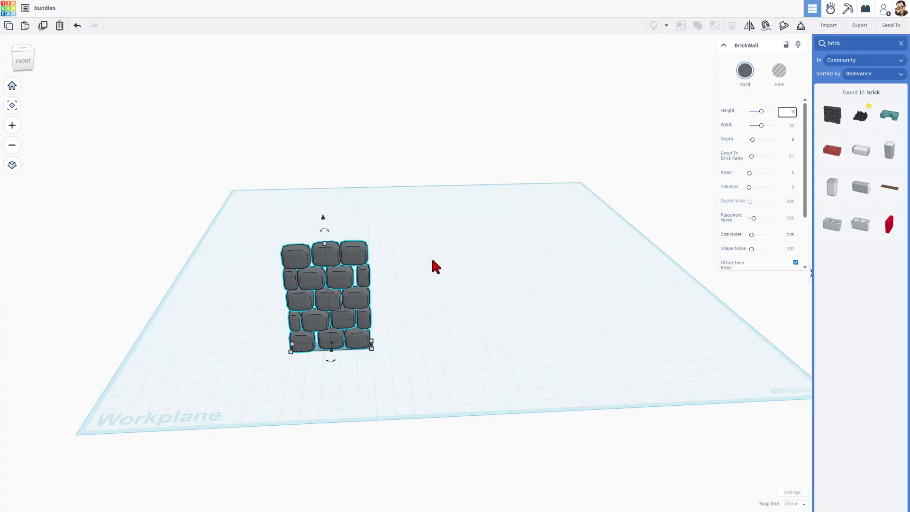
left_click(790, 175)
type("1")
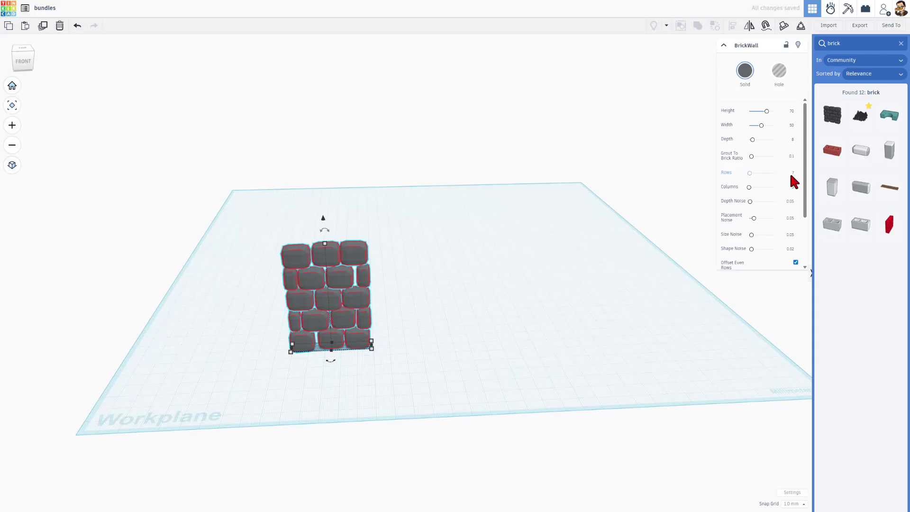
key("Return")
right_click_drag(462, 379, 458, 377)
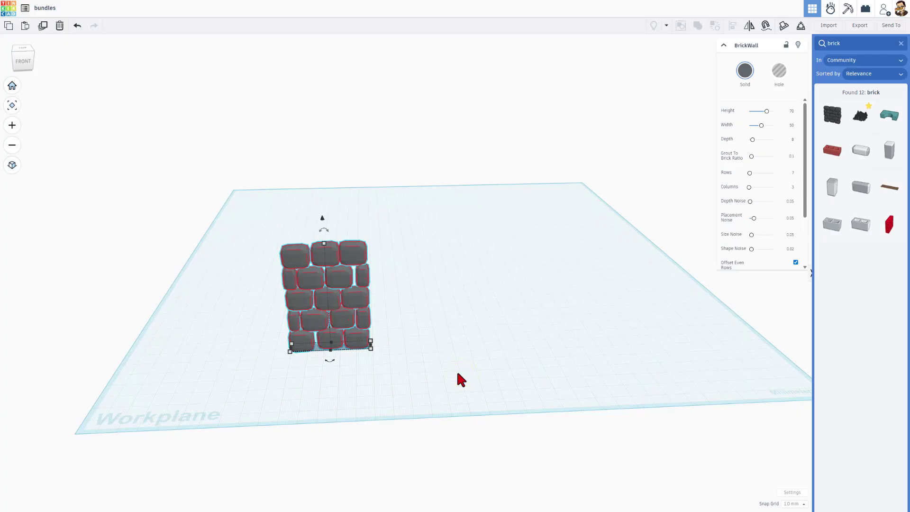
right_click_drag(458, 376, 407, 360)
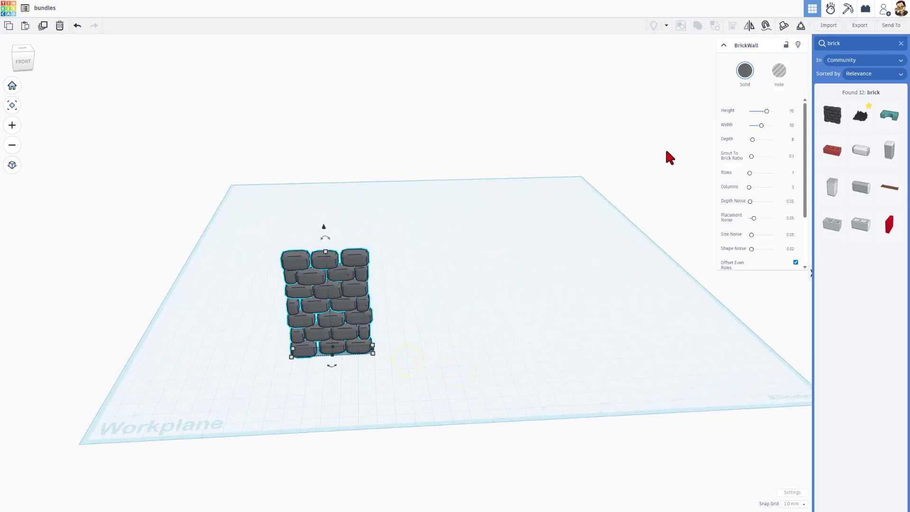
Duplicate the BrickWall and nudge the copies right into four flush sections
left_click(431, 312)
left_click(350, 321)
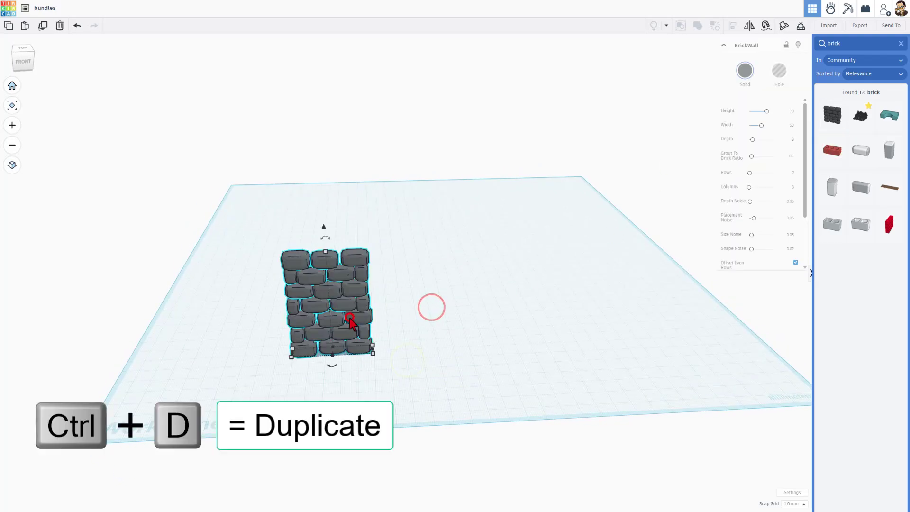
key("ctrl+d")
key("Right")
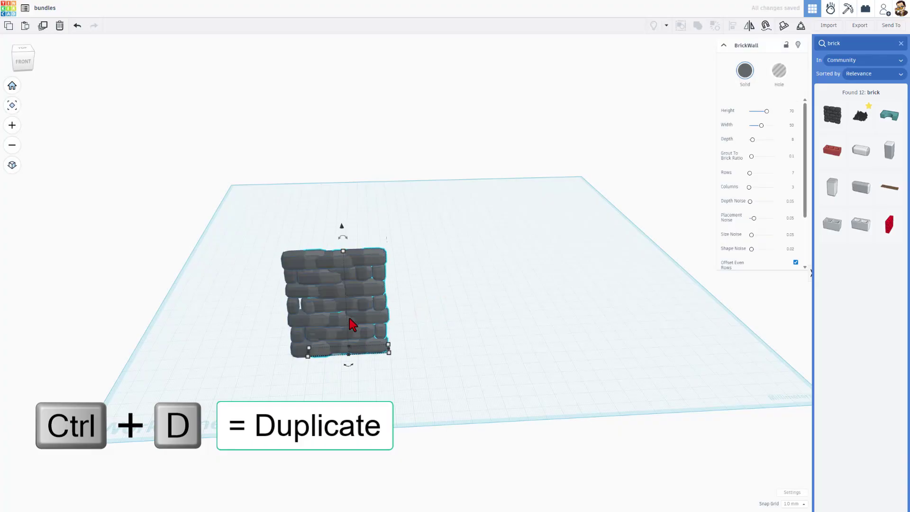
key("Right")
key("Right")
key("Right")
key("Right")
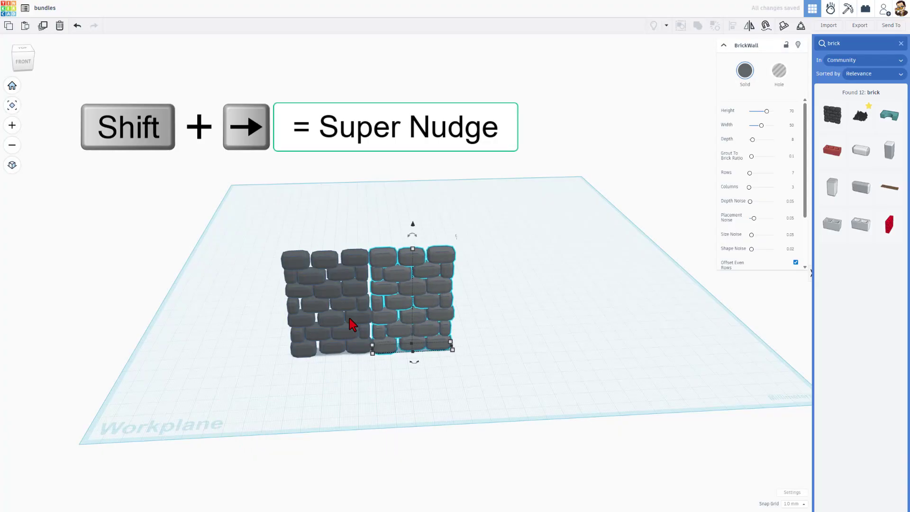
key("ctrl+d")
key("ctrl+d")
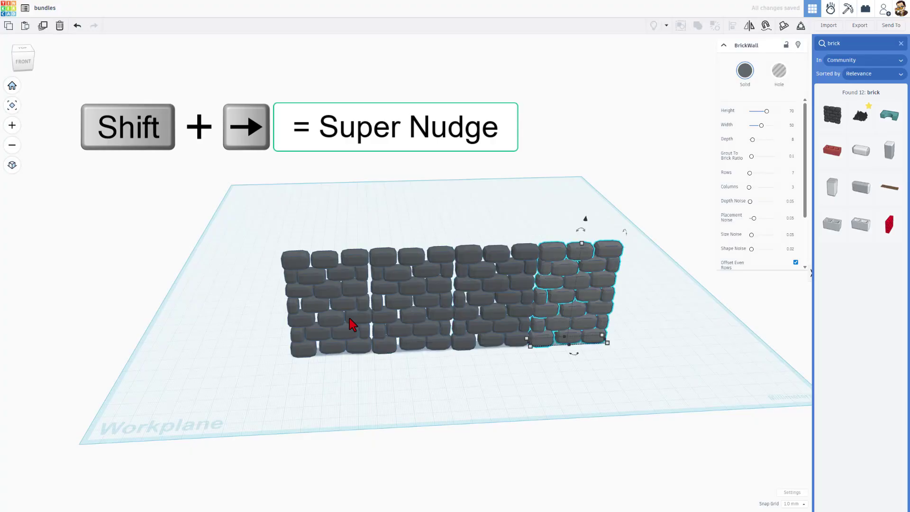
left_click(346, 353)
right_click_drag(378, 391, 363, 391)
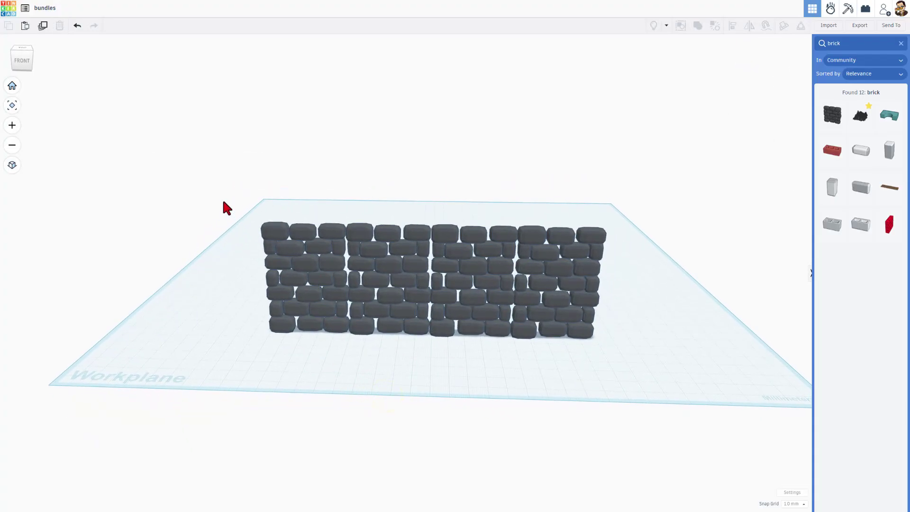
Bundle-group the four wall sections and move the combined wall across the workplane
left_click_drag(222, 196, 604, 374)
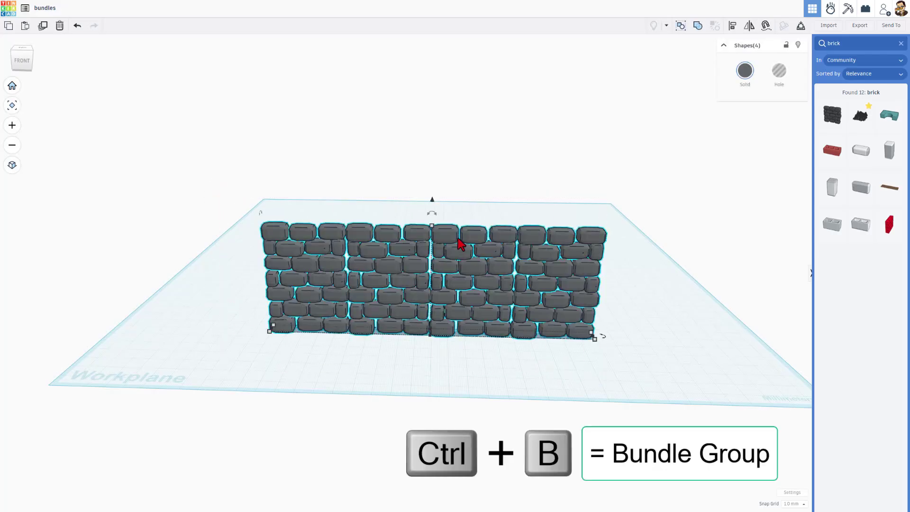
left_click(682, 29)
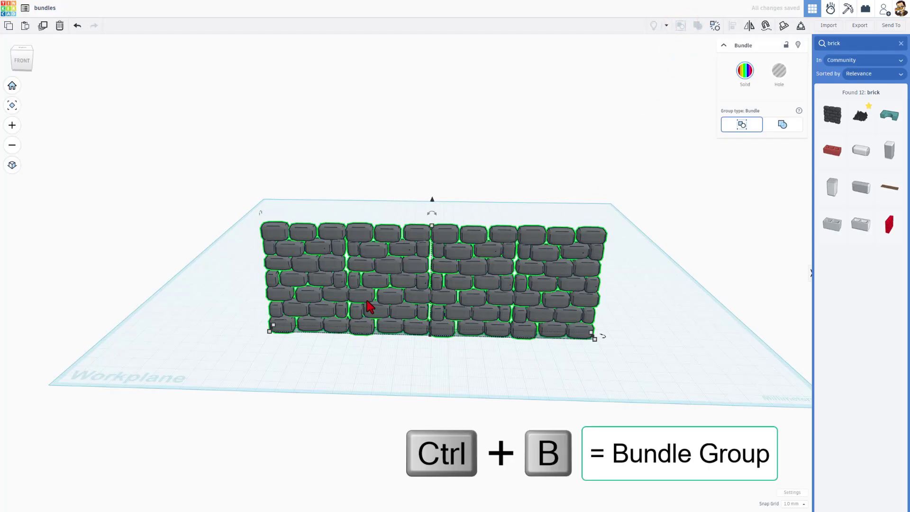
left_click(421, 368)
left_click_drag(455, 326, 463, 322)
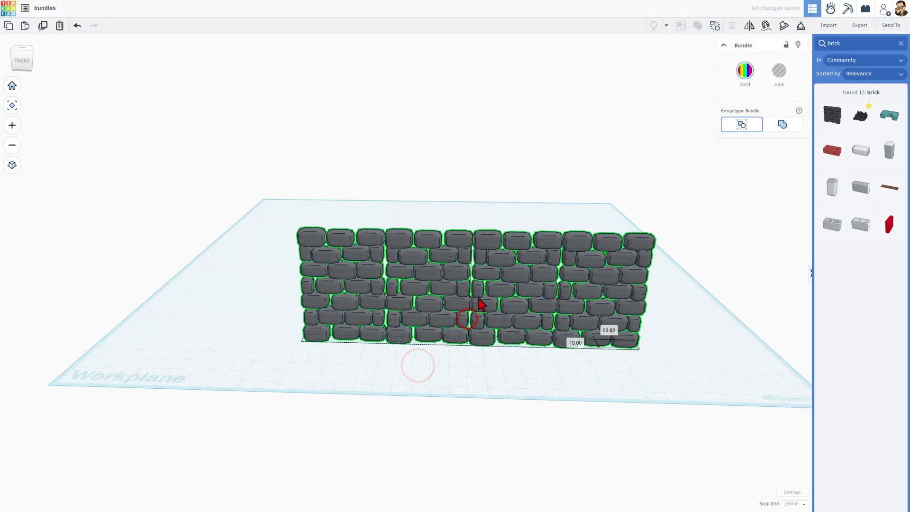
Apply Ctrl+G and inspect the bundled wall from several angles
mouse_move(433, 404)
right_mouse_down()
mouse_move(465, 363)
mouse_move(625, 246)
right_mouse_up()
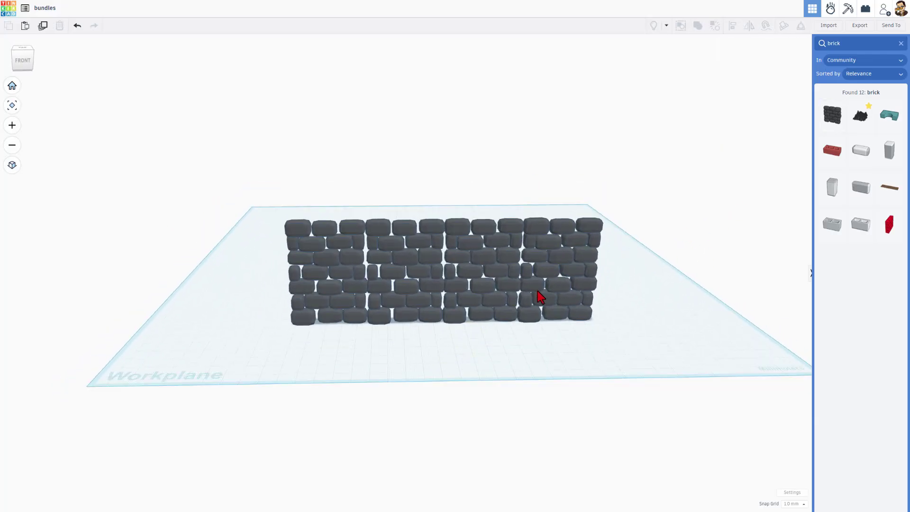
key("ctrl+g")
right_click_drag(545, 309, 550, 313)
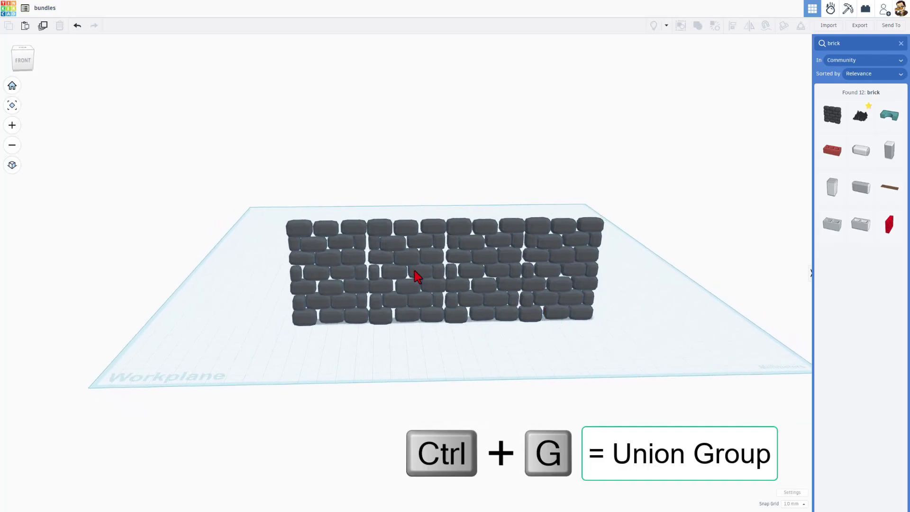
right_click_drag(597, 292, 593, 295)
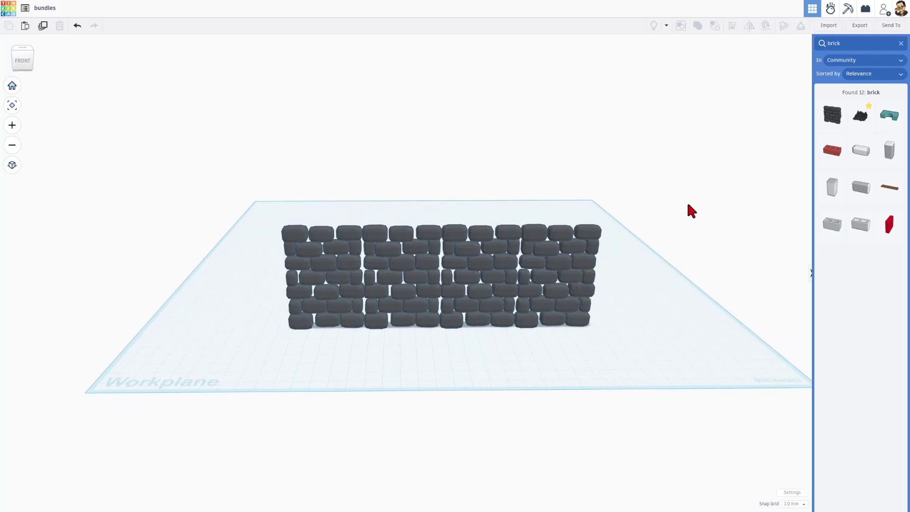
scroll(524, 326, "up", 3)
right_click_drag(543, 325, 520, 320)
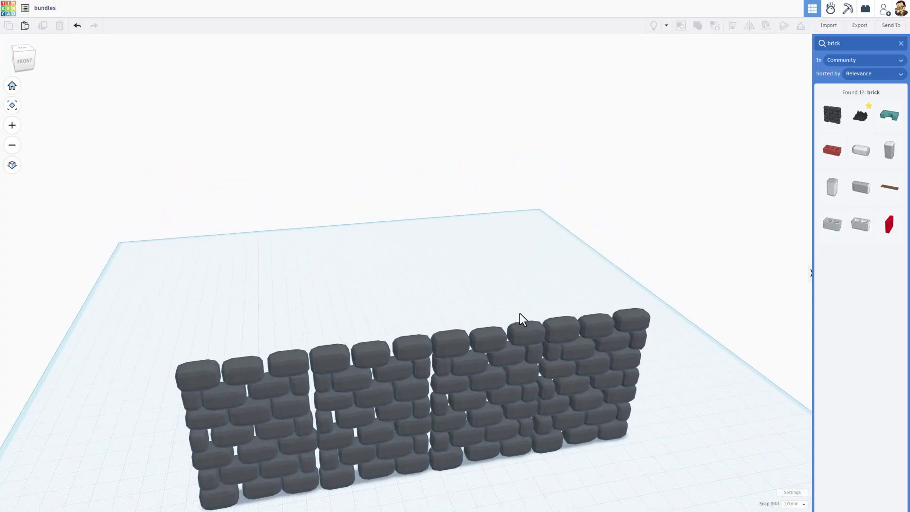
right_click_drag(457, 261, 375, 348)
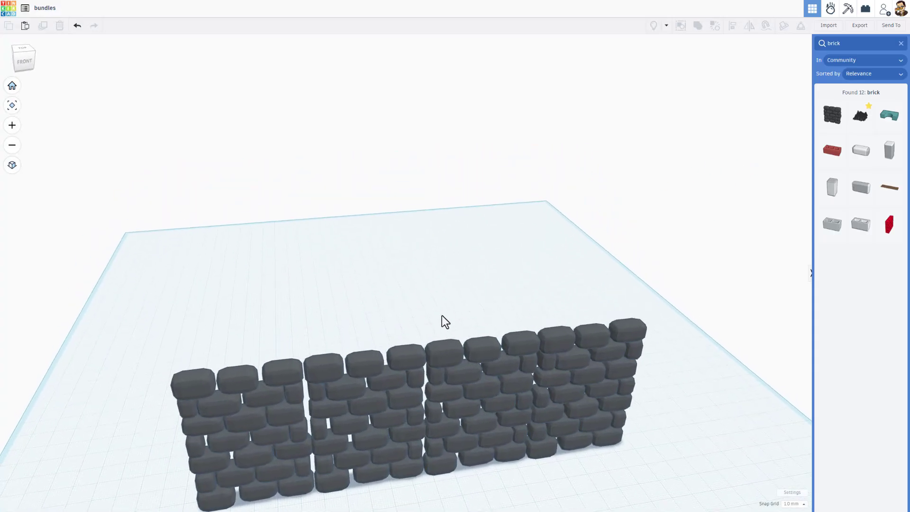
scroll(448, 320, "down", 1)
Add a new BrickWall and set it to 1 row and 1 column
left_click(832, 115)
left_click(346, 322)
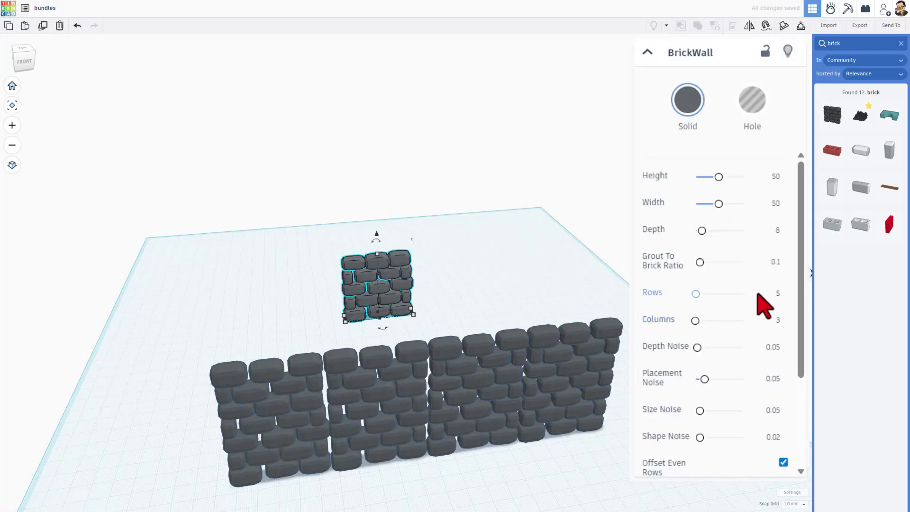
left_click(773, 295)
type("1")
key("Return")
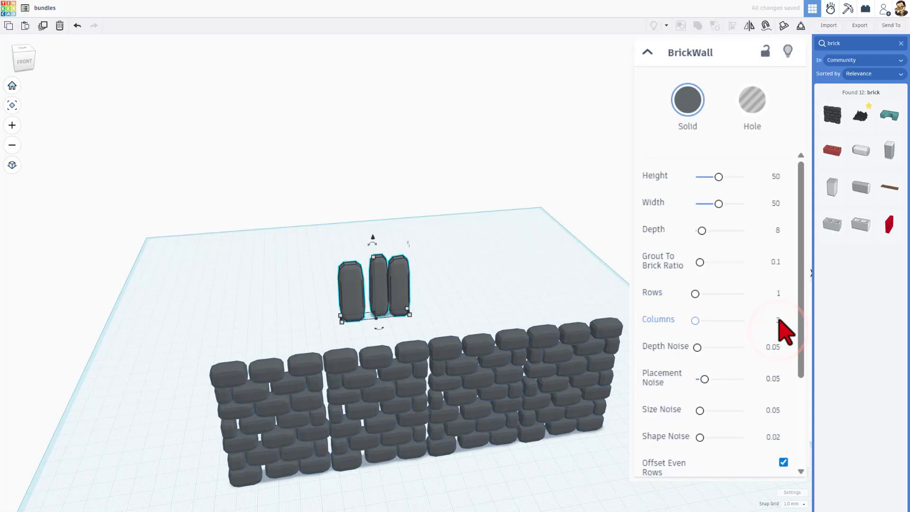
left_click(780, 321)
type("1")
key("Return")
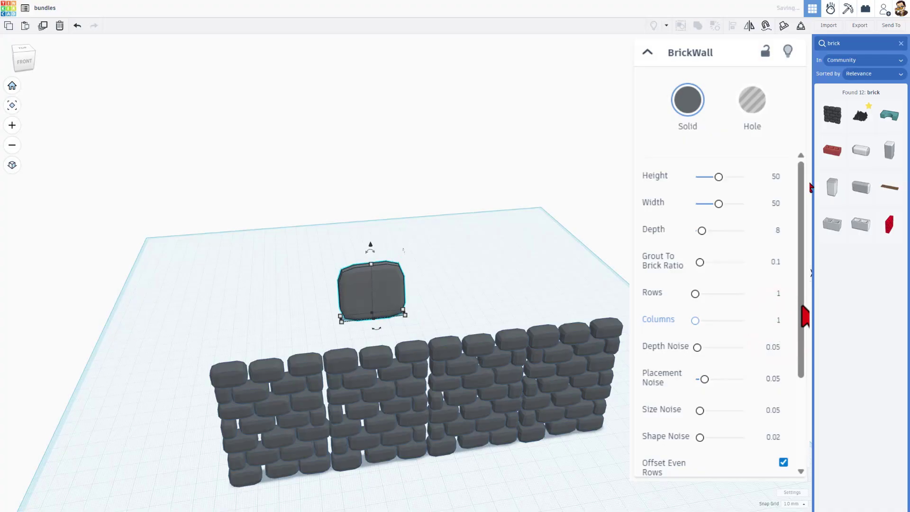
Set the single brick's height to 10 and width to 22
left_click(779, 178)
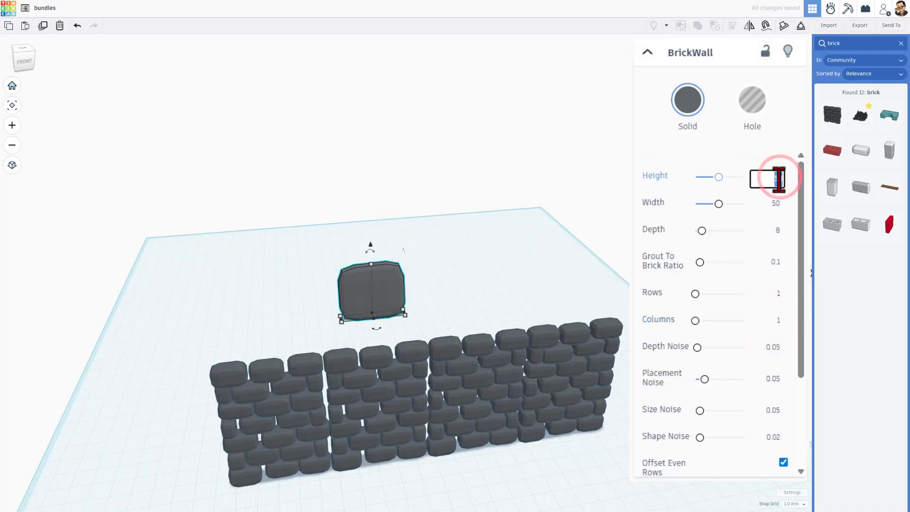
type("10")
key("Return")
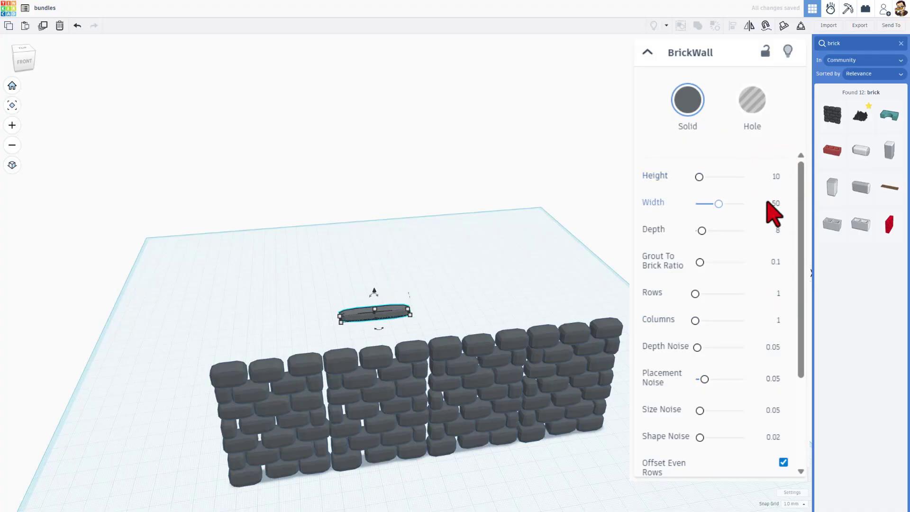
left_click(775, 204)
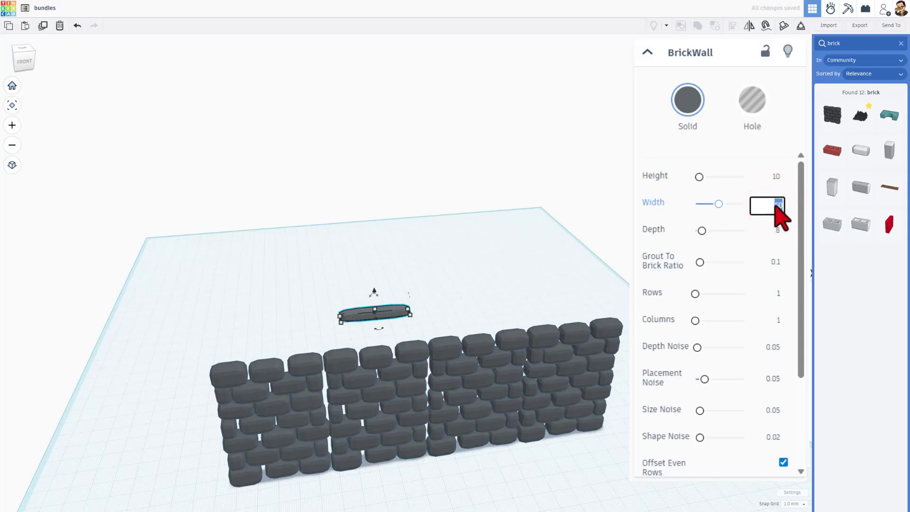
type("10")
key("Return")
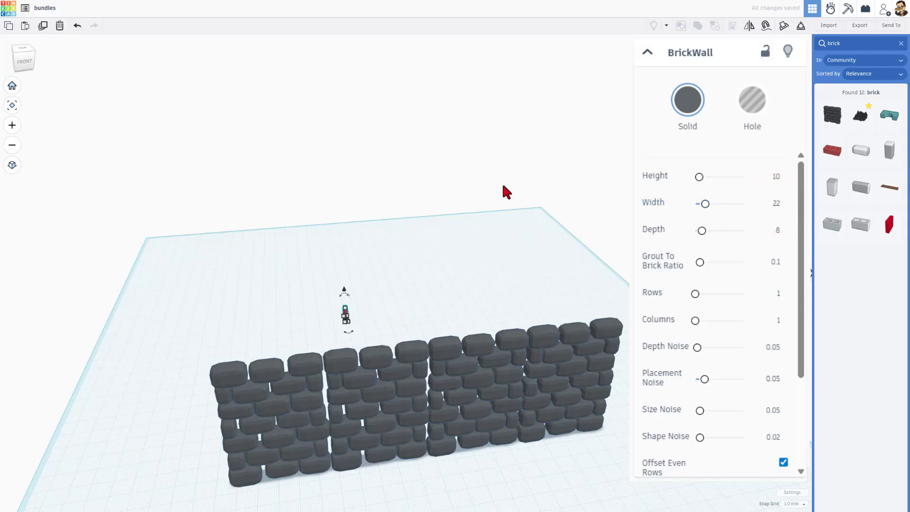
scroll(383, 351, "up", 1)
scroll(383, 351, "up", 2)
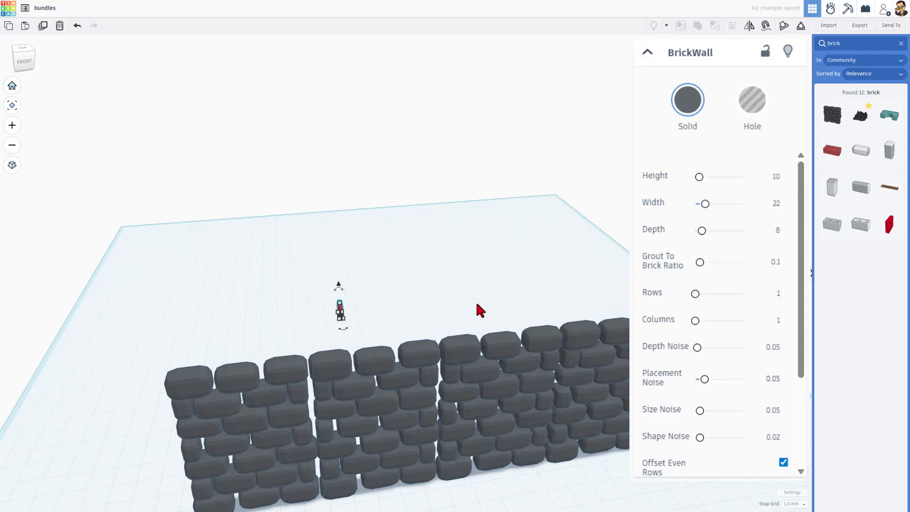
right_click_drag(478, 311, 426, 310)
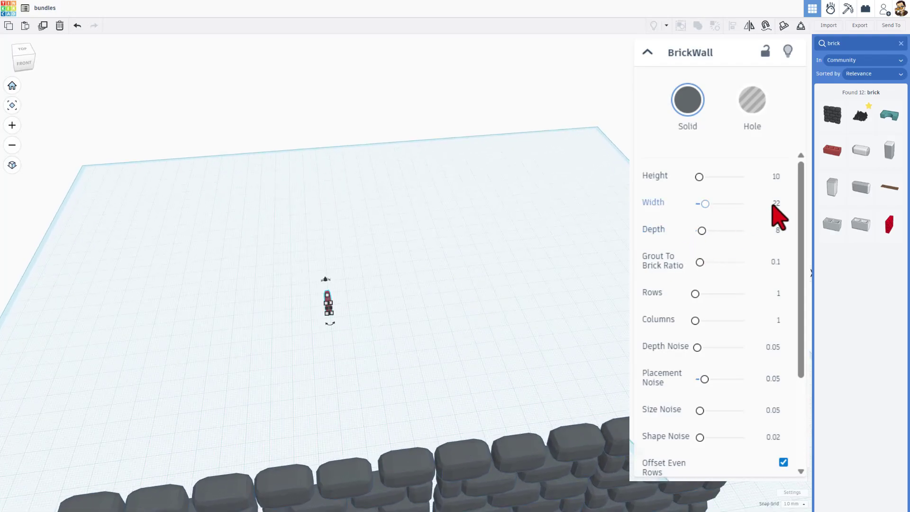
left_click(775, 205)
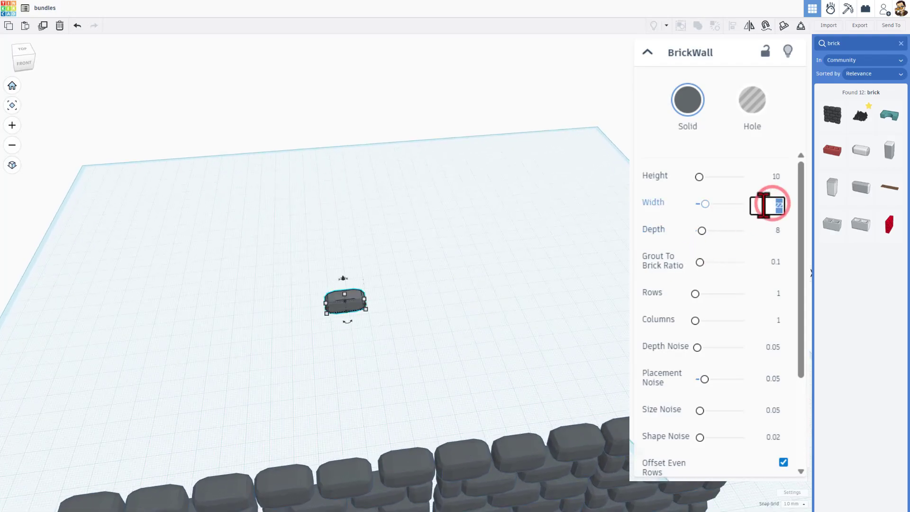
left_click(410, 330)
scroll(348, 314, "up", 5)
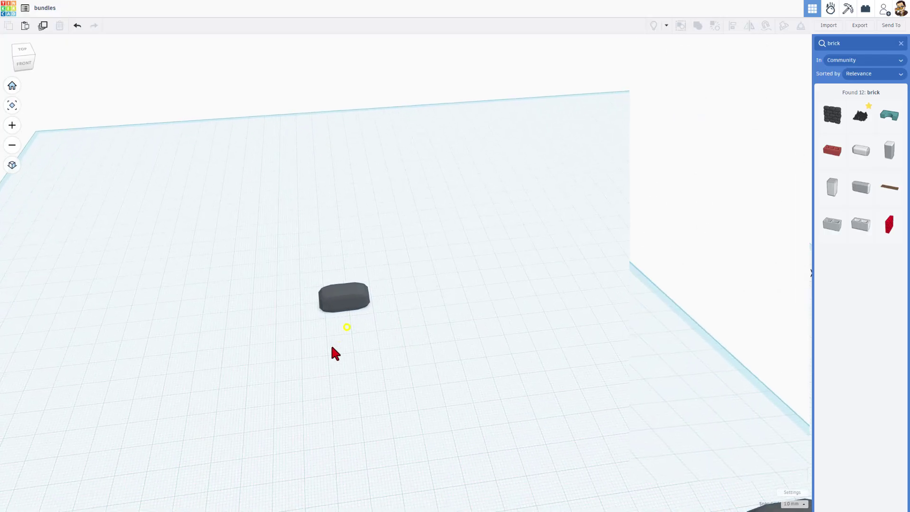
Duplicate the brick and push the copy outward with Shift+Up to set the ring size
left_click(351, 302)
key("ctrl+d")
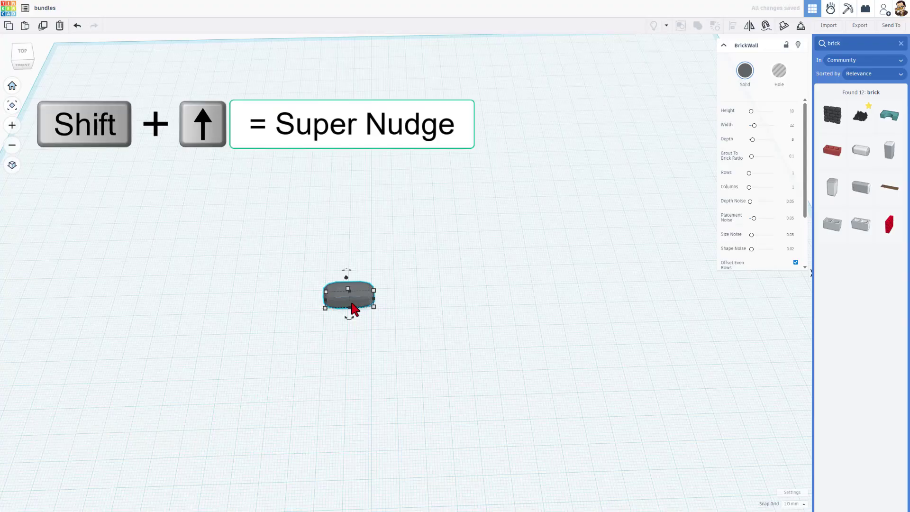
key("shift+Up")
key("shift+Up")
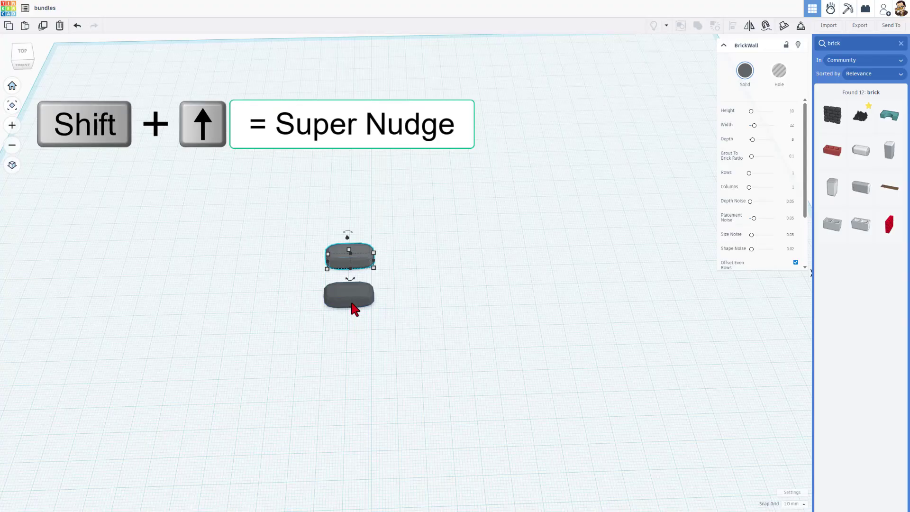
key("shift+Up")
key("shift+Up")
key("shift+Up")
key("shift+Up")
key("shift+Up")
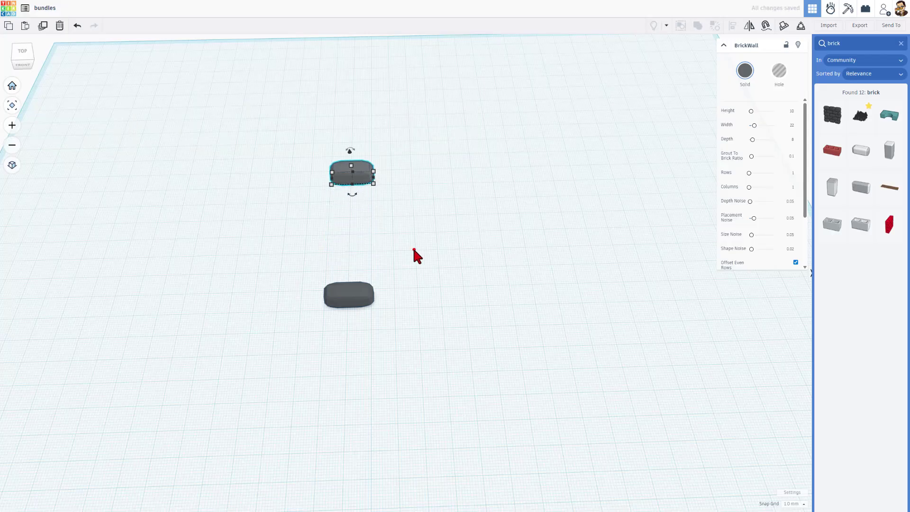
Copy the brick pair, rotating about 25 degrees each time, until the ring closes
left_click(414, 249)
left_click_drag(407, 157, 296, 316)
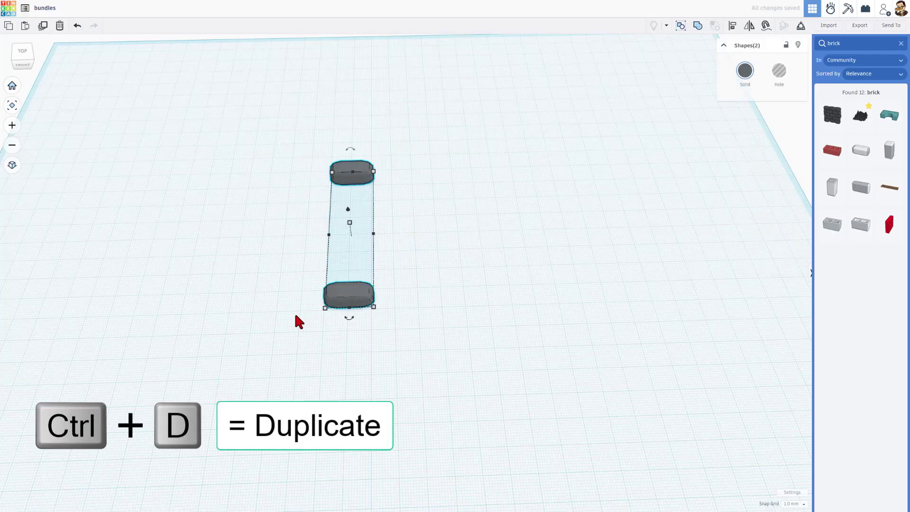
key("ctrl+d")
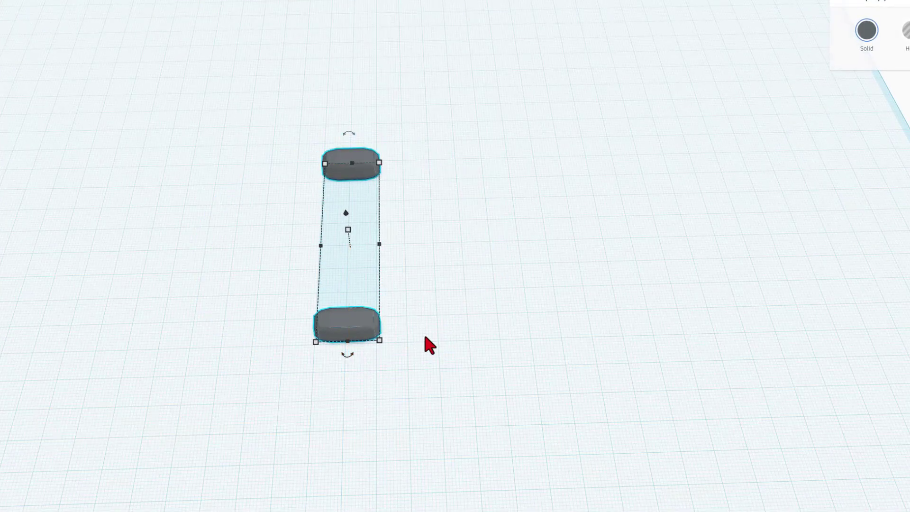
mouse_move(349, 356)
left_mouse_down()
mouse_move(226, 457)
mouse_move(197, 454)
left_mouse_up()
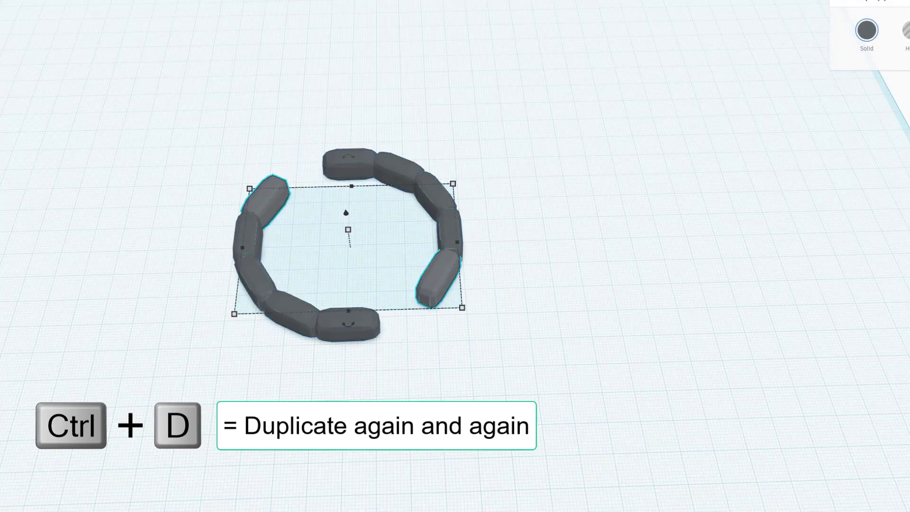
key("ctrl+d")
mouse_move(524, 235)
right_mouse_down()
mouse_move(559, 212)
mouse_move(543, 226)
right_mouse_up()
left_click(505, 277)
right_click_drag(472, 309, 592, 271)
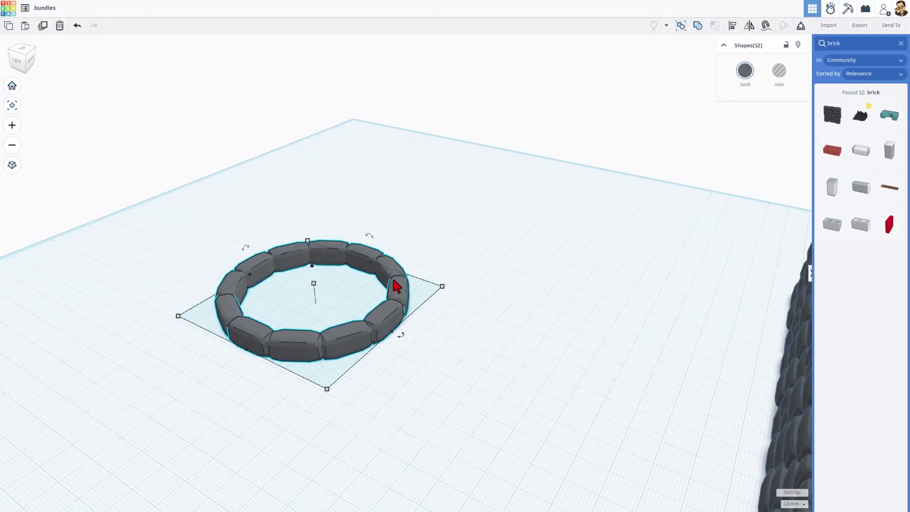
Stack a copy of the brick ring on top and rotate it about 17° to stagger bricks
key("ctrl+d")
key("ctrl+shift+Up")
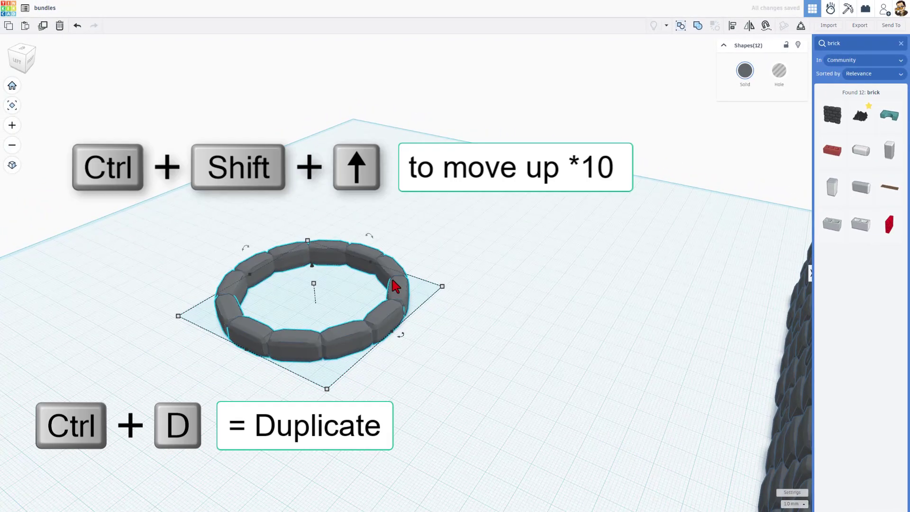
key("ctrl+shift+Up")
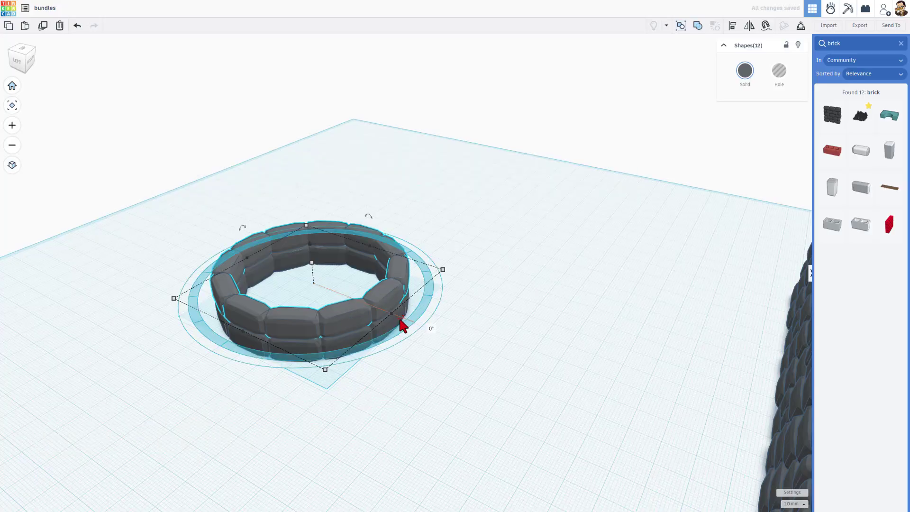
mouse_move(397, 322)
left_mouse_down()
mouse_move(406, 368)
mouse_move(424, 379)
left_mouse_up()
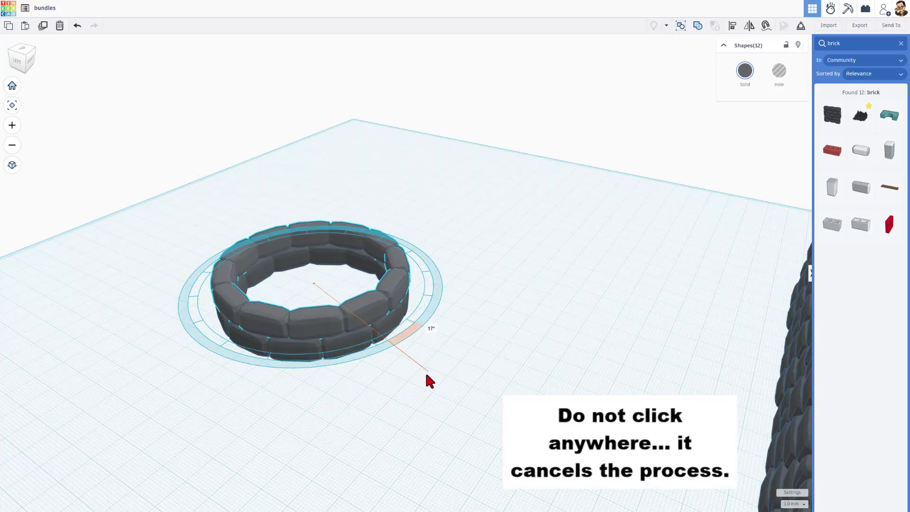
left_click_drag(426, 376, 426, 376)
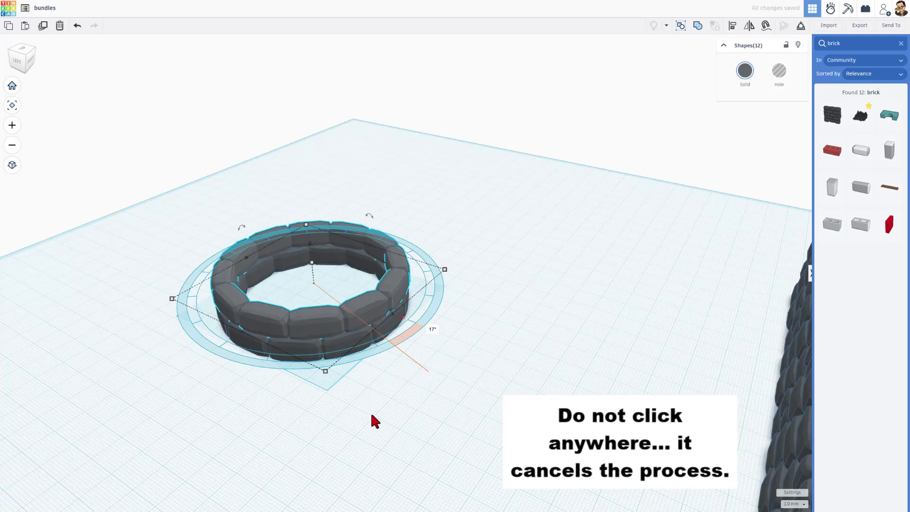
Add three more ring layers, select all rings, and orbit to face the brick wall
key("ctrl+d")
key("ctrl+d")
key("ctrl+d")
key("ctrl+d")
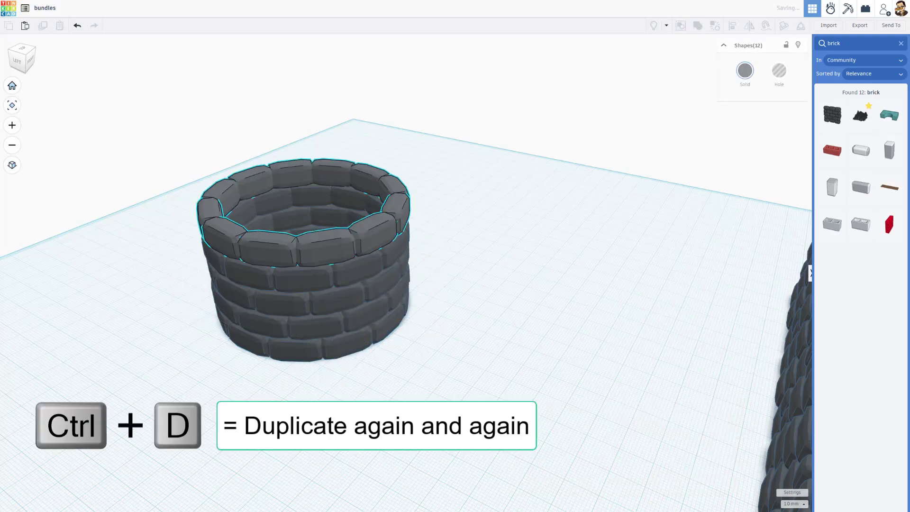
key("ctrl+d")
key("ctrl+d")
key("ctrl+d")
key("ctrl+d")
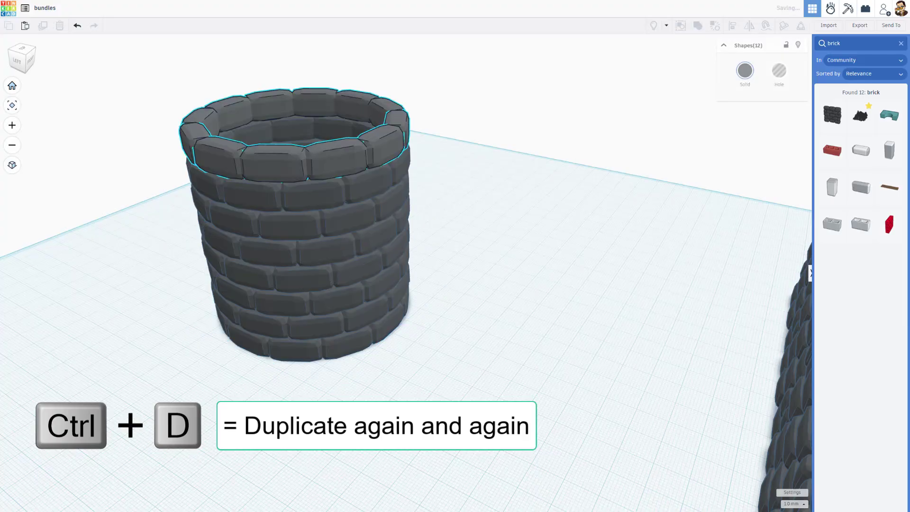
key("ctrl+d")
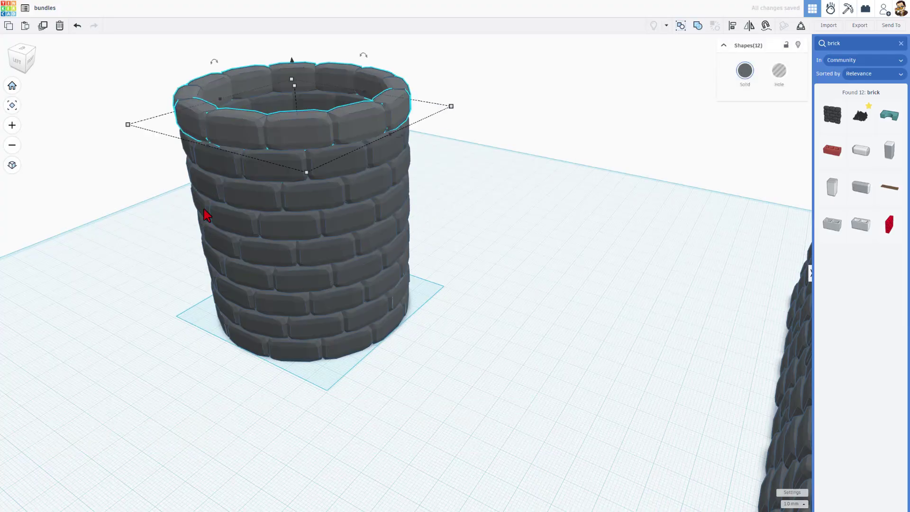
left_click_drag(132, 57, 540, 411)
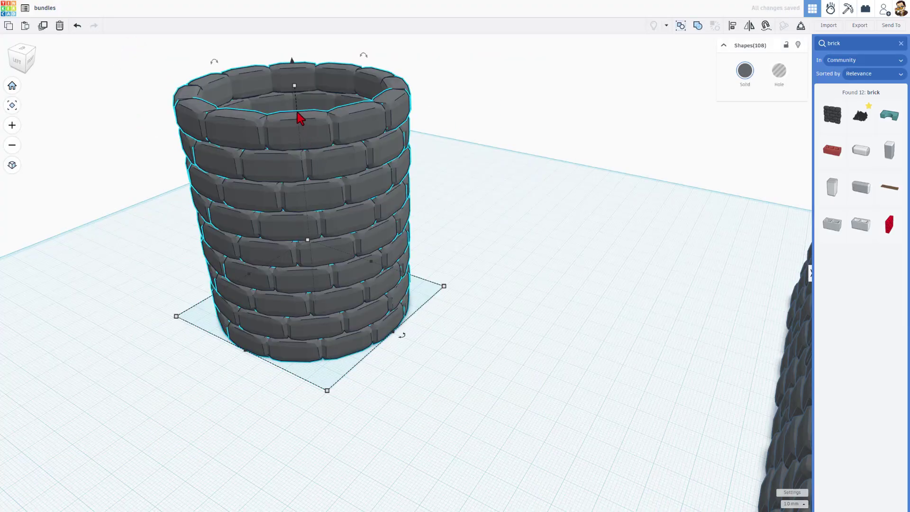
scroll(379, 187, "down", 1)
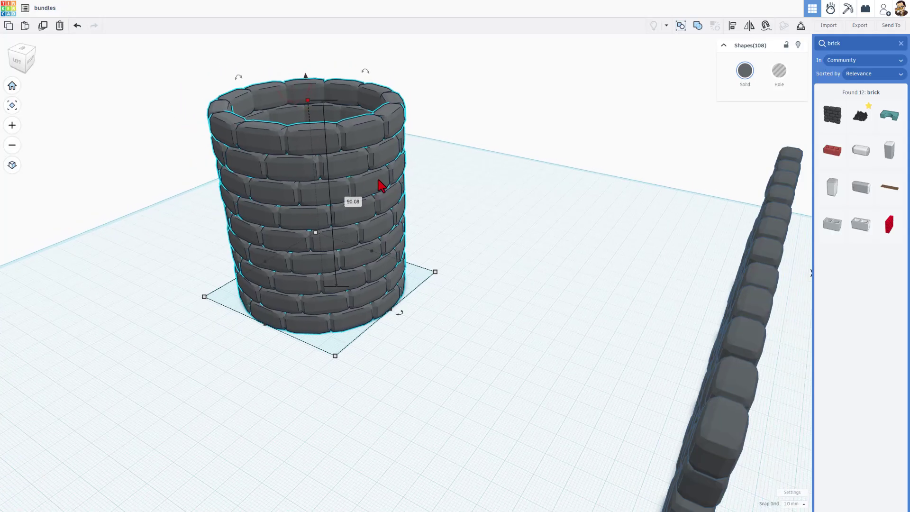
scroll(379, 186, "down", 2)
mouse_move(403, 261)
right_mouse_down()
mouse_move(451, 267)
mouse_move(392, 264)
mouse_move(246, 99)
right_mouse_up()
left_click(455, 257)
Duplicate the whole brick tower and shift the copy to the right
left_click_drag(243, 93, 500, 298)
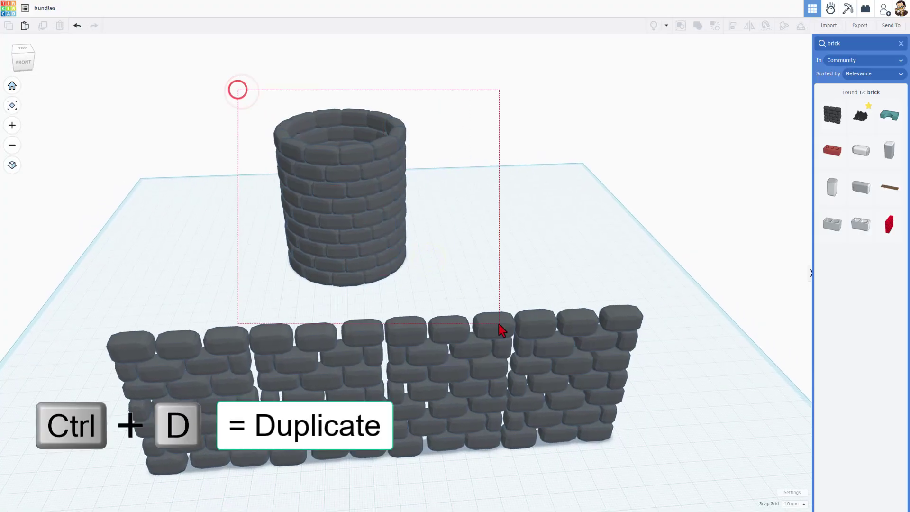
key("ctrl+d")
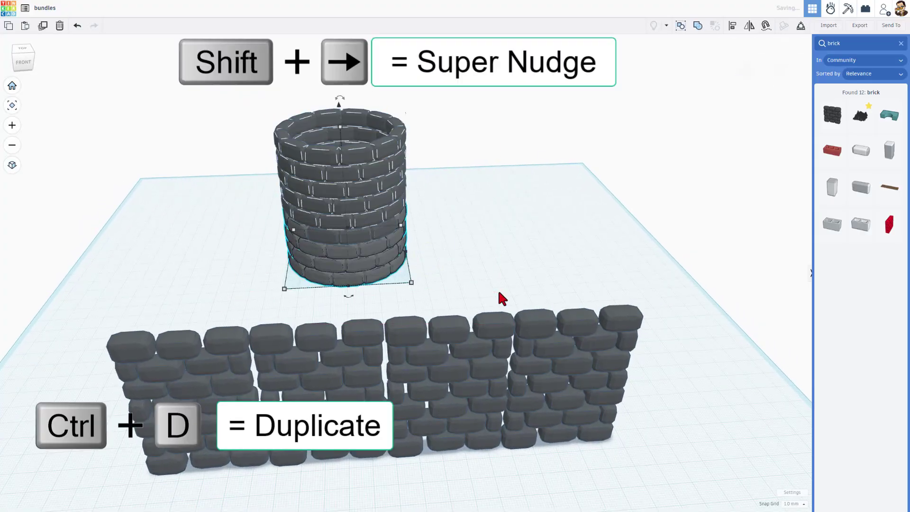
key("shift+Right")
key("shift+Right")
key("shift+Right")
key("shift+Right")
key("shift+Right")
key("shift+Right")
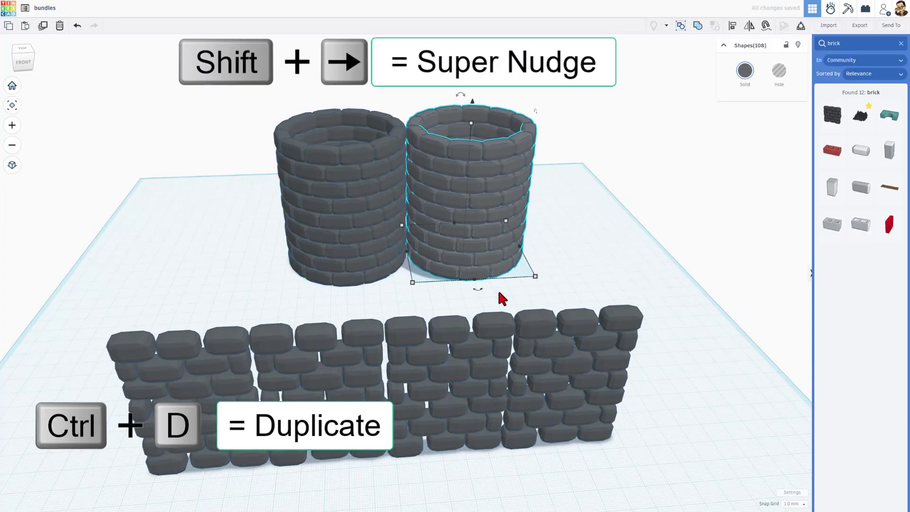
key("shift+Right")
key("shift+Right")
Group the left tower as a bundle and the right tower as a union
left_click_drag(237, 103, 405, 280)
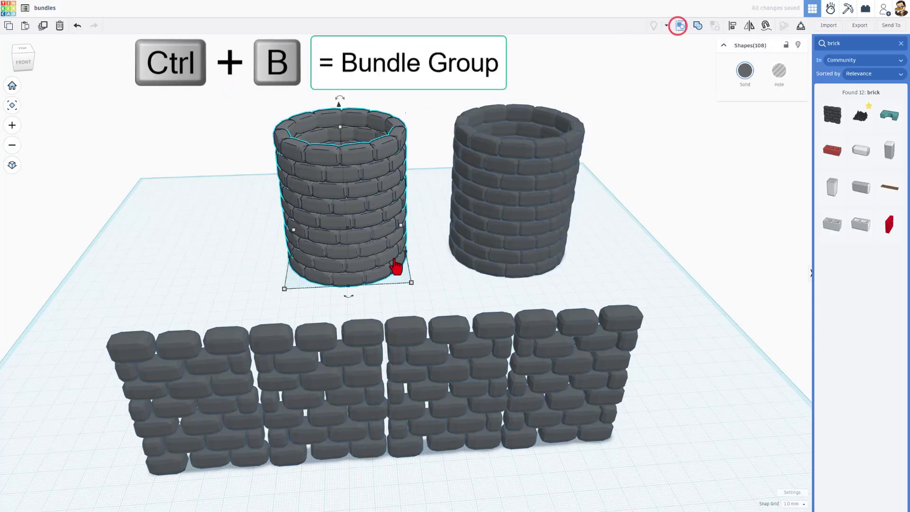
key("ctrl+b")
left_click(437, 268)
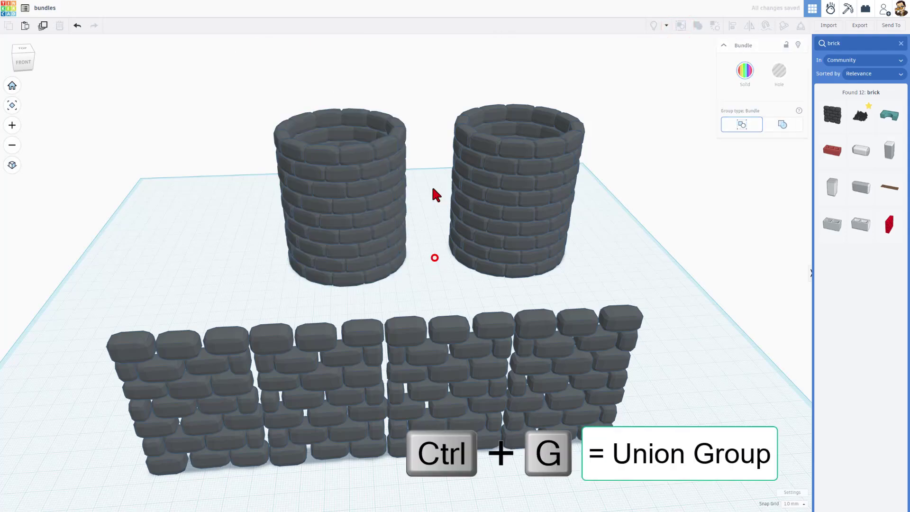
left_click_drag(437, 60, 626, 292)
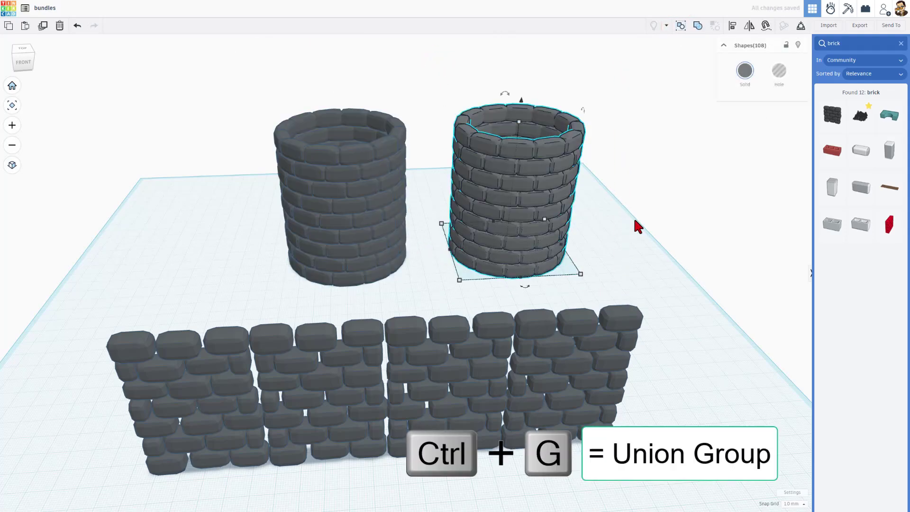
left_click(698, 29)
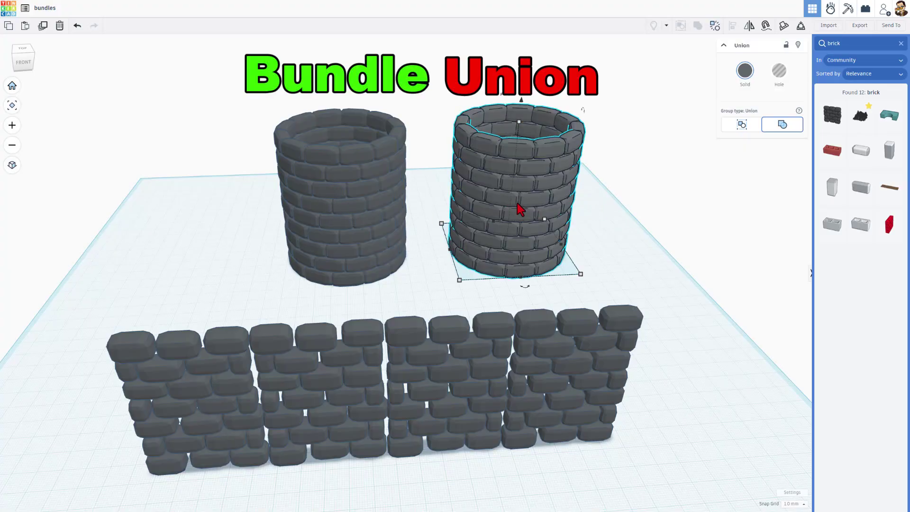
mouse_move(519, 198)
right_mouse_down()
mouse_move(509, 185)
mouse_move(523, 197)
mouse_move(516, 183)
right_mouse_up()
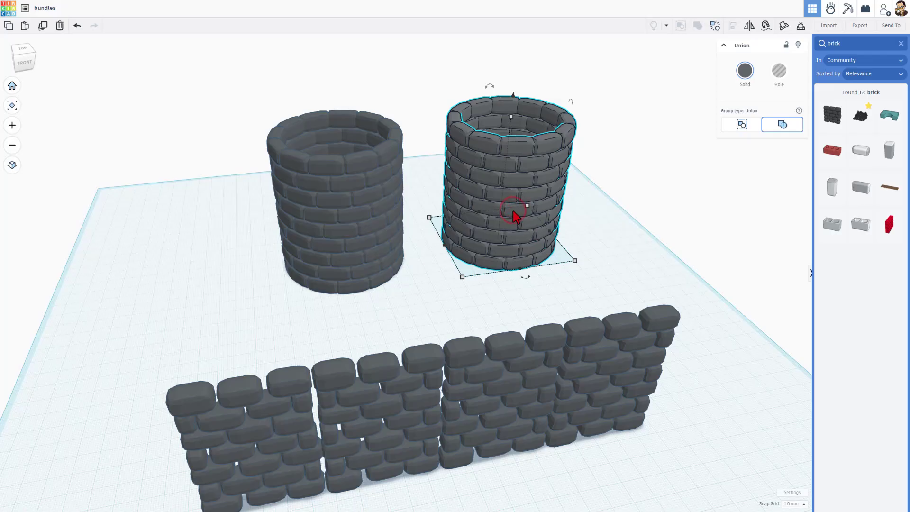
Delete the union tower and join the bundled tower to the wall's left end
key("Delete")
scroll(448, 226, "down", 3)
left_click_drag(417, 224, 305, 366)
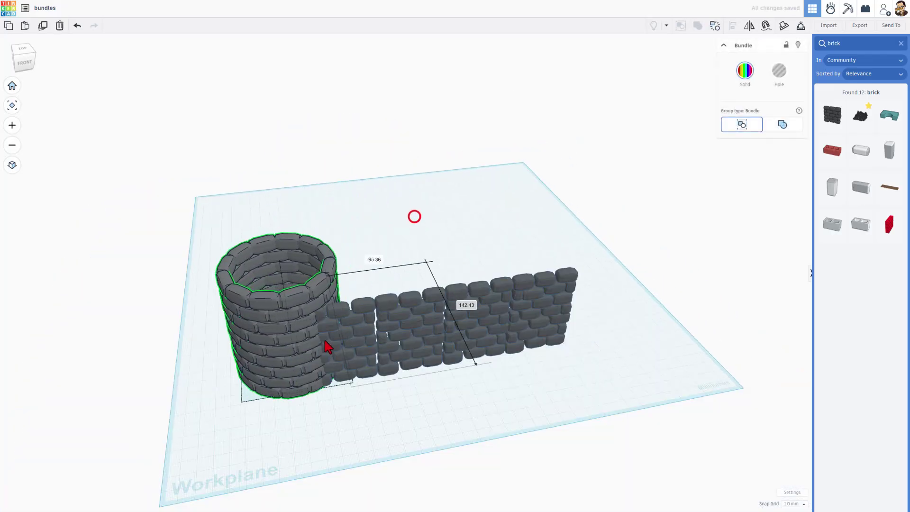
right_click_drag(439, 477, 403, 405)
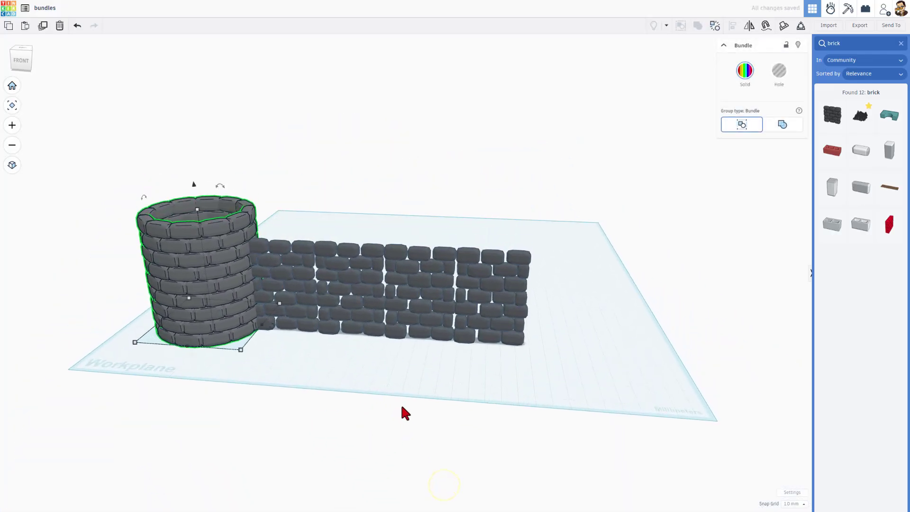
left_click(363, 288)
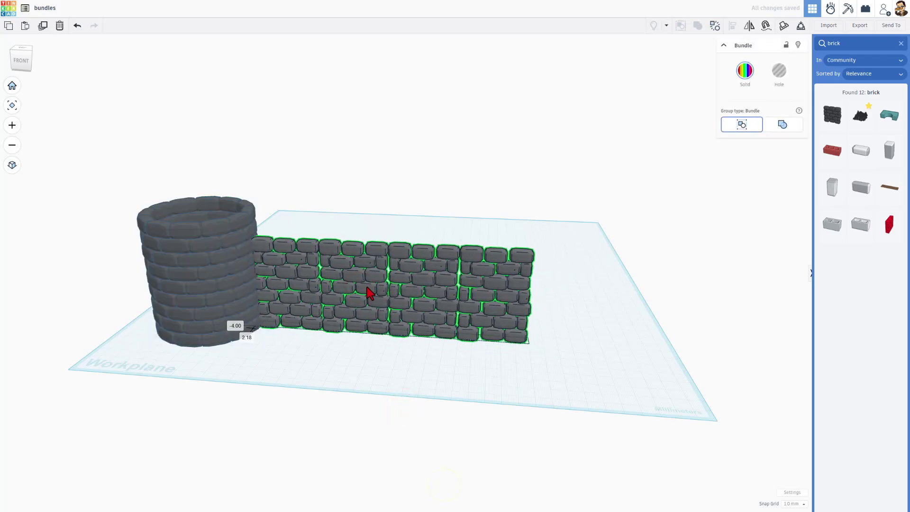
left_click_drag(377, 299, 381, 334)
Duplicate the bundled tower and place the copy against the wall's right end
left_click(250, 373)
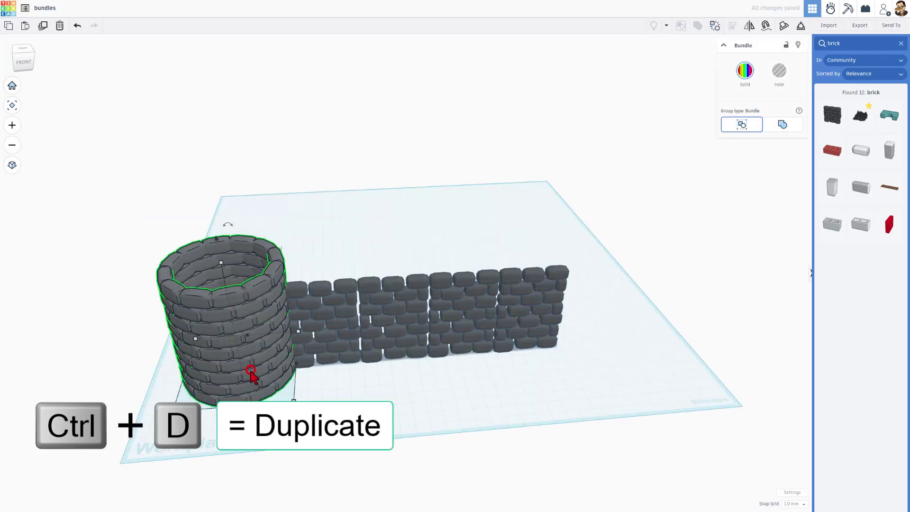
key("ctrl+d")
key("Right")
key("Right")
key("Right")
key("Right")
key("Right")
key("Right")
key("Right")
key("Right")
key("Right")
key("Right")
key("Right")
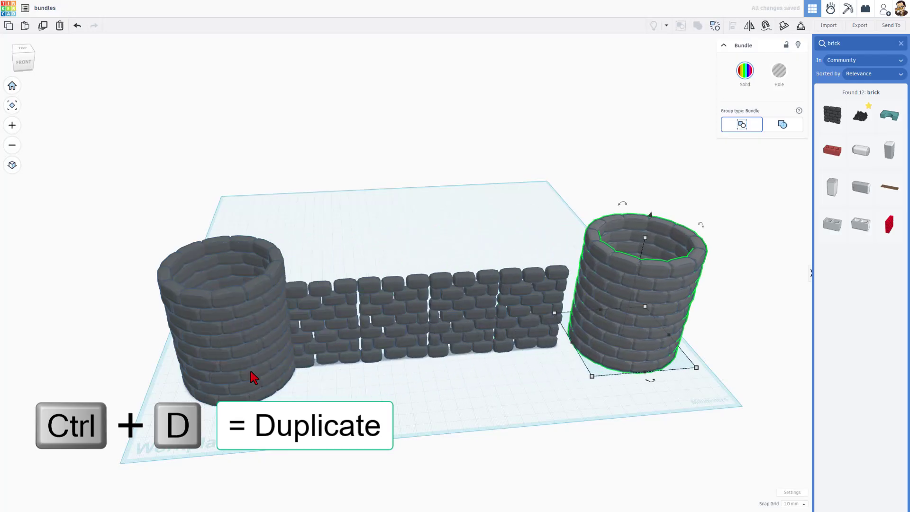
key("Right")
key("Left")
key("Left")
key("Left")
key("Left")
Duplicate the tower-and-wall section farther back, turning the copied walls 90° into side walls
key("ctrl+a")
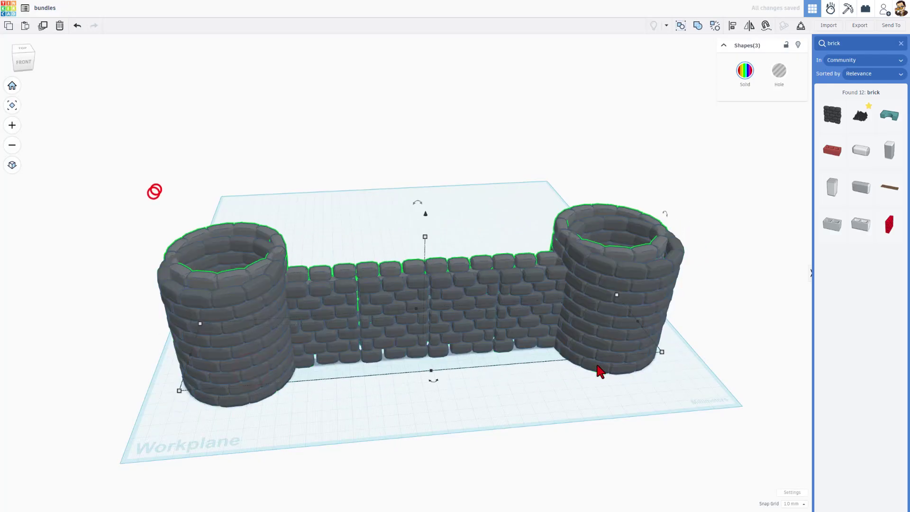
key("ctrl+d")
key("shift+Up")
key("shift+Up")
key("shift+Up")
left_click_drag(420, 307, 433, 367)
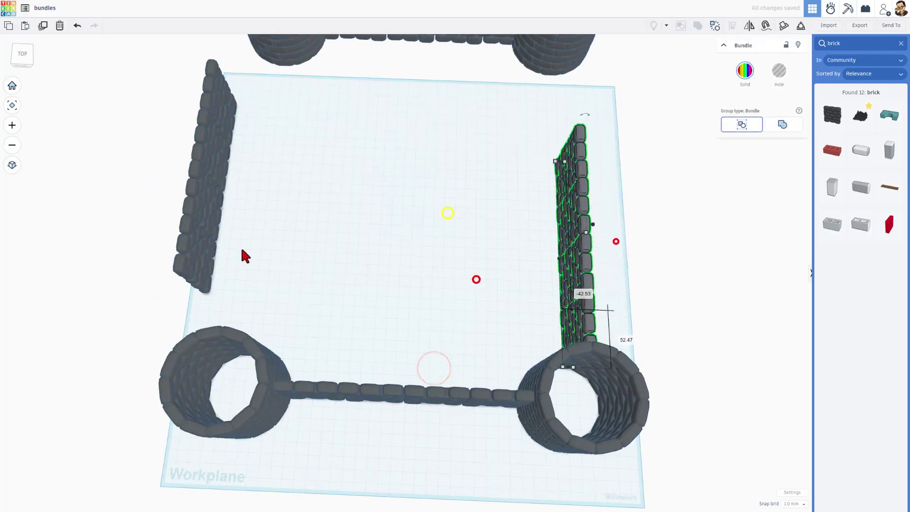
mouse_move(432, 368)
right_mouse_down()
mouse_move(590, 72)
mouse_move(429, 244)
mouse_move(455, 324)
right_mouse_up()
left_click(398, 242)
Delete the front wall and select the orange cone-topped tower
key("Delete")
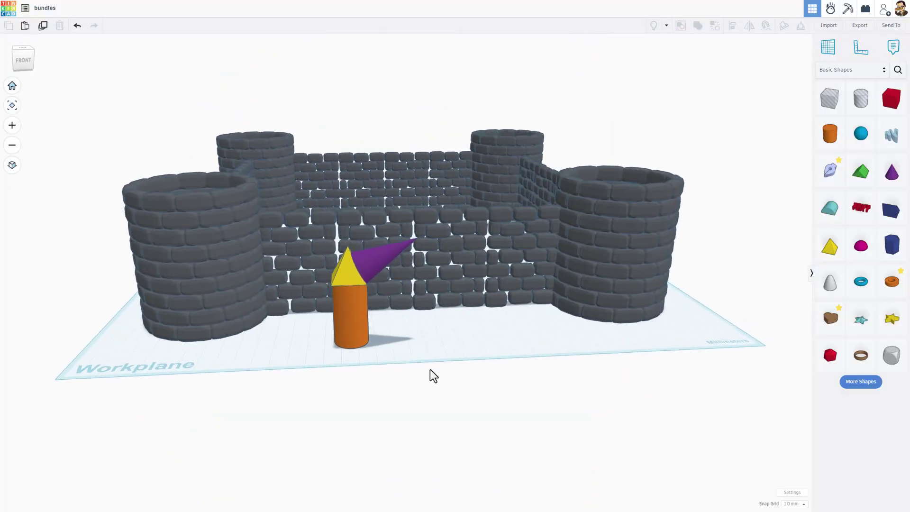
right_click_drag(449, 373, 333, 364)
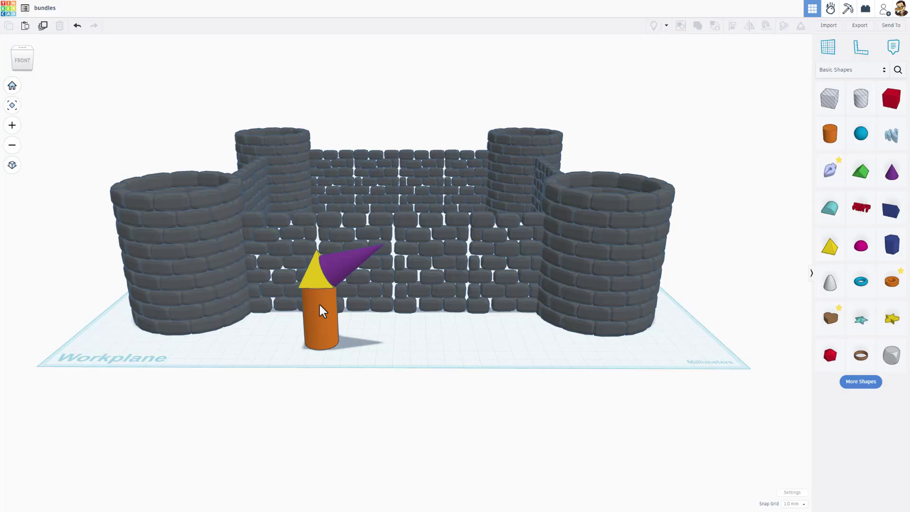
left_click(316, 333)
left_click(361, 331)
left_click(323, 285)
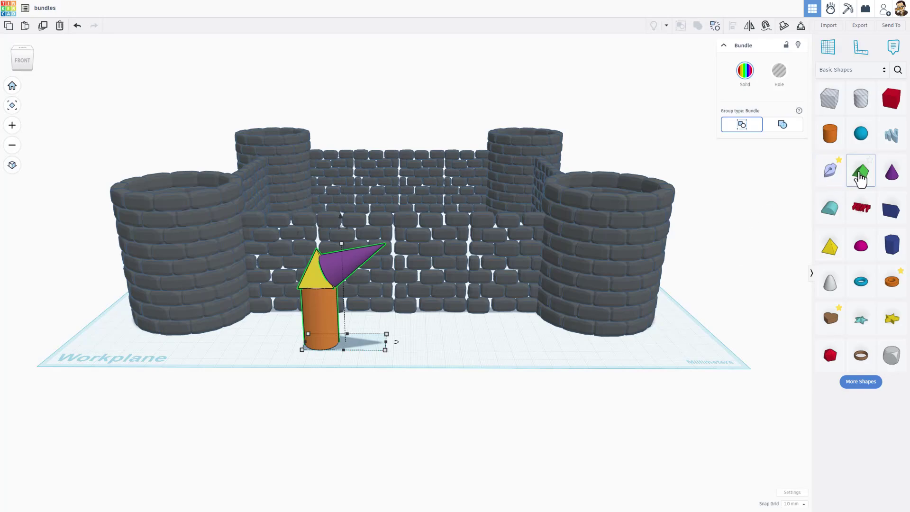
Place a green Roof, a yellow Pyramid and a teal Round Roof in front of the castle
left_click(861, 171)
left_click(442, 345)
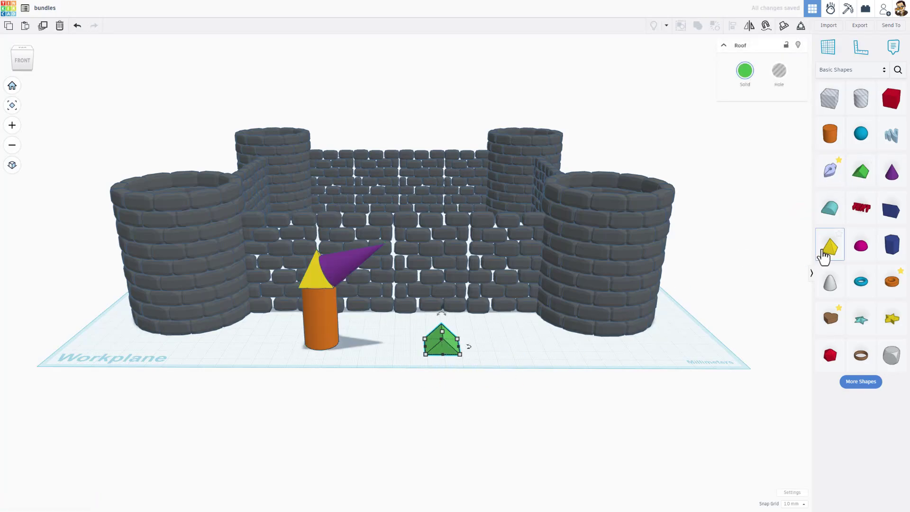
left_click(829, 246)
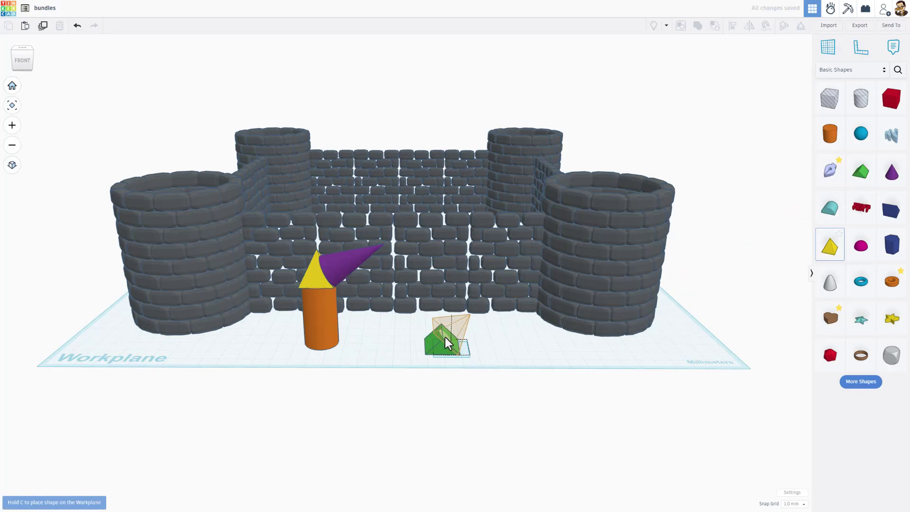
left_click(448, 345)
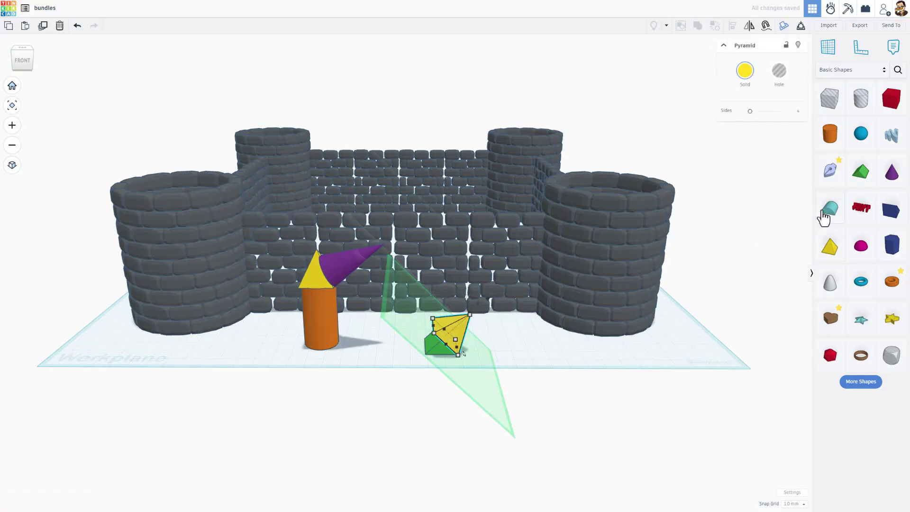
left_click(826, 214)
left_click(453, 321)
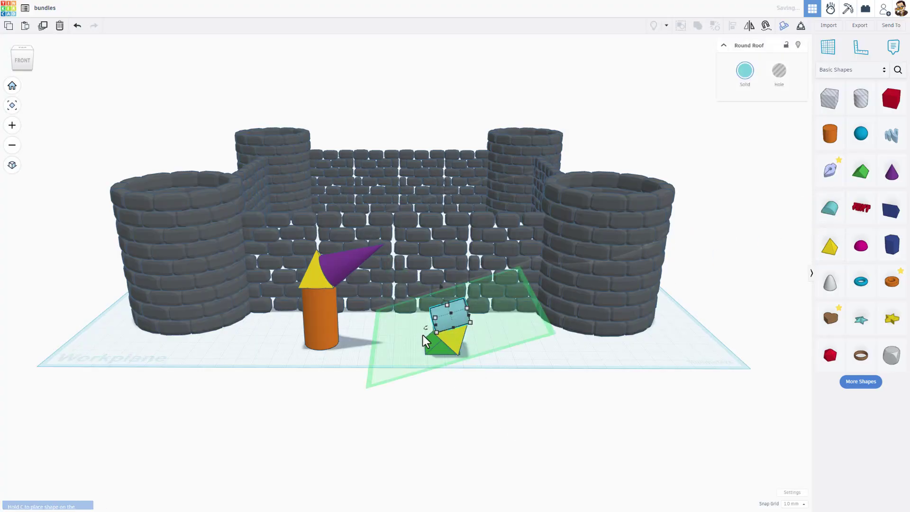
left_click(409, 326)
Union the roof, pyramid and round roof into one green shape
right_click_drag(411, 321, 400, 353)
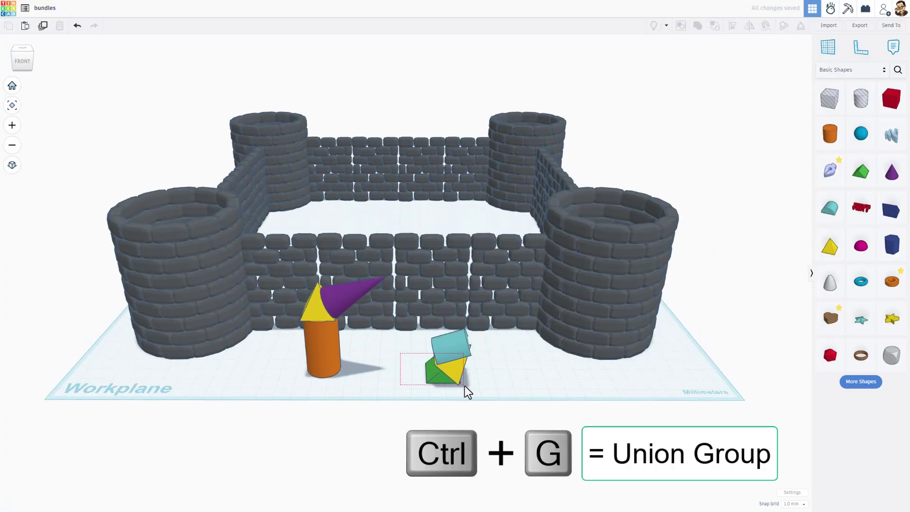
left_click_drag(465, 386, 466, 390)
key("ctrl+g")
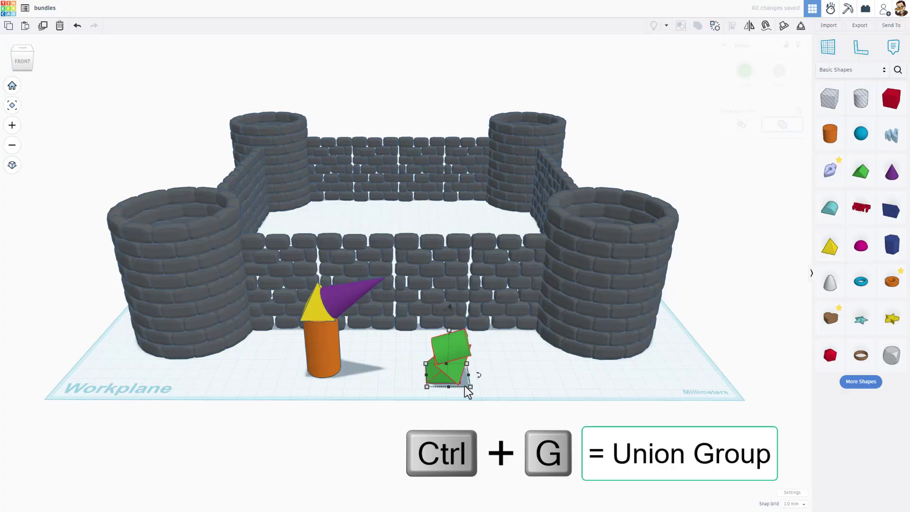
right_click_drag(467, 390, 519, 369)
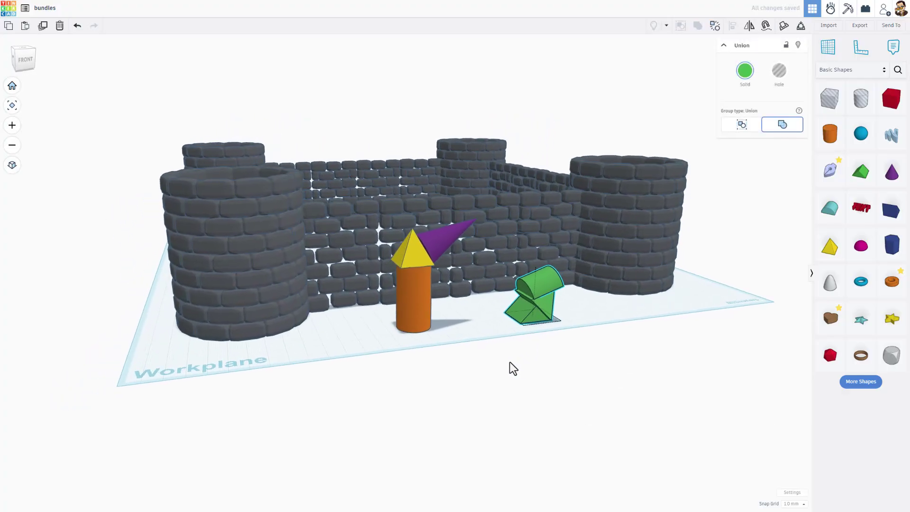
right_click_drag(521, 324, 450, 334)
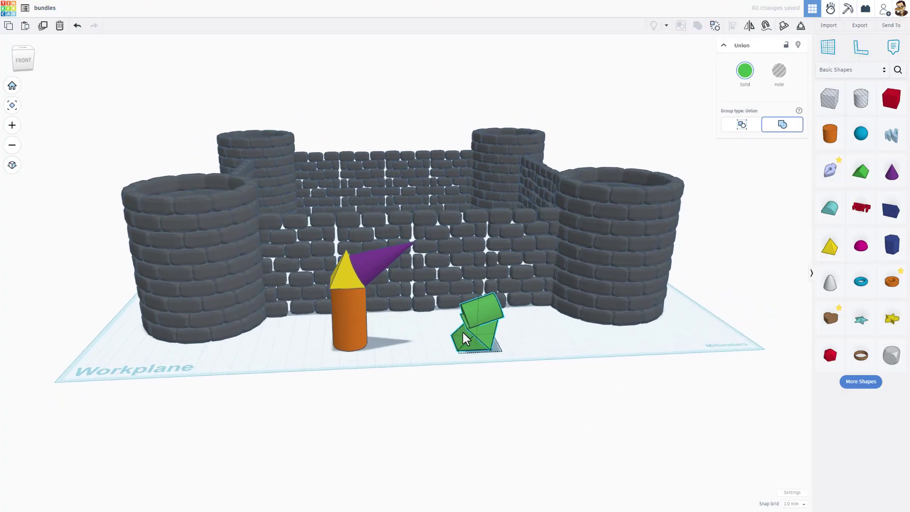